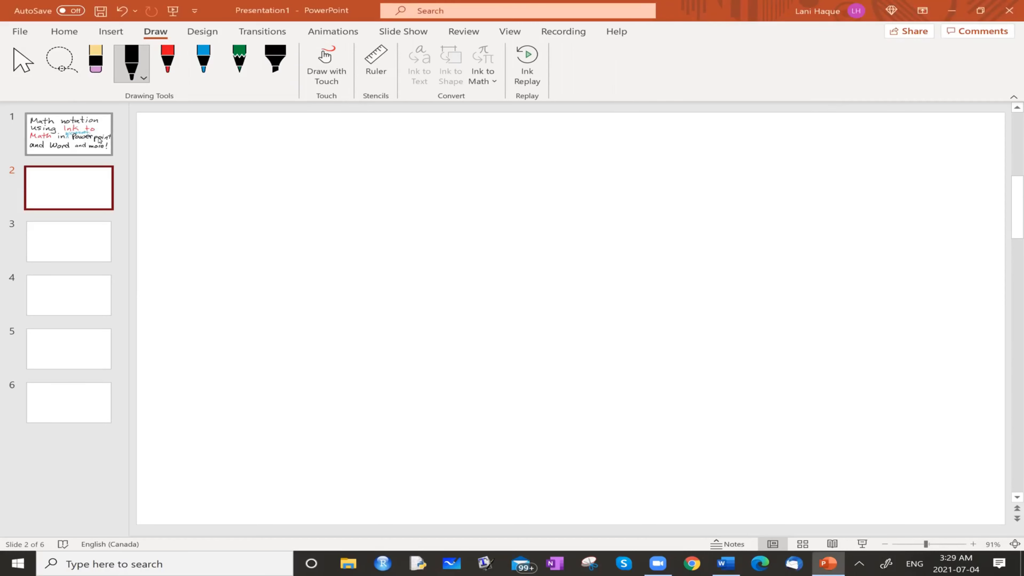
Replay the handwritten ink of the title on slide 1
click(103, 147)
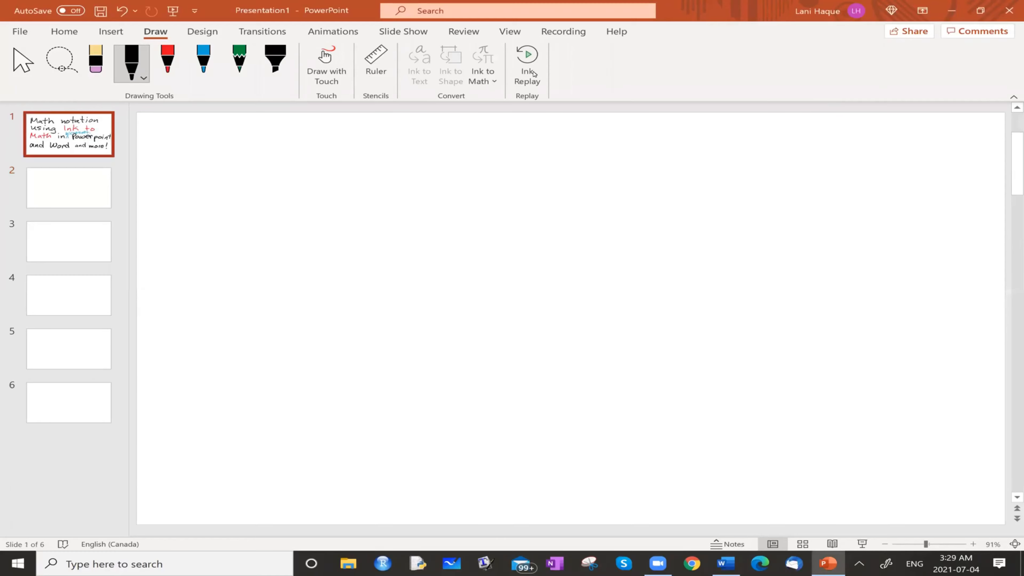
click(534, 63)
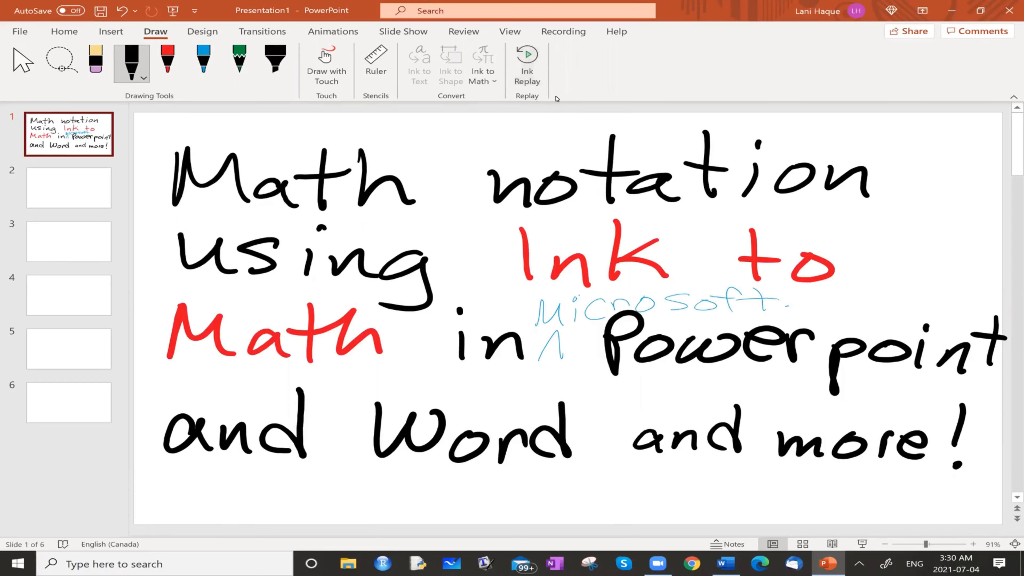
Go to blank slide 2 and bring up the drawing tools
click(69, 182)
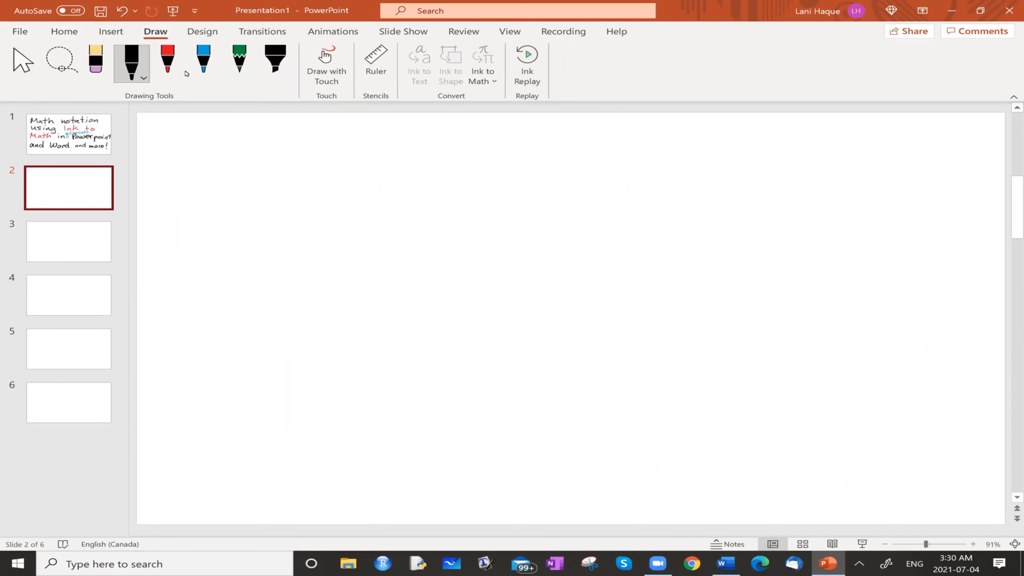
click(64, 32)
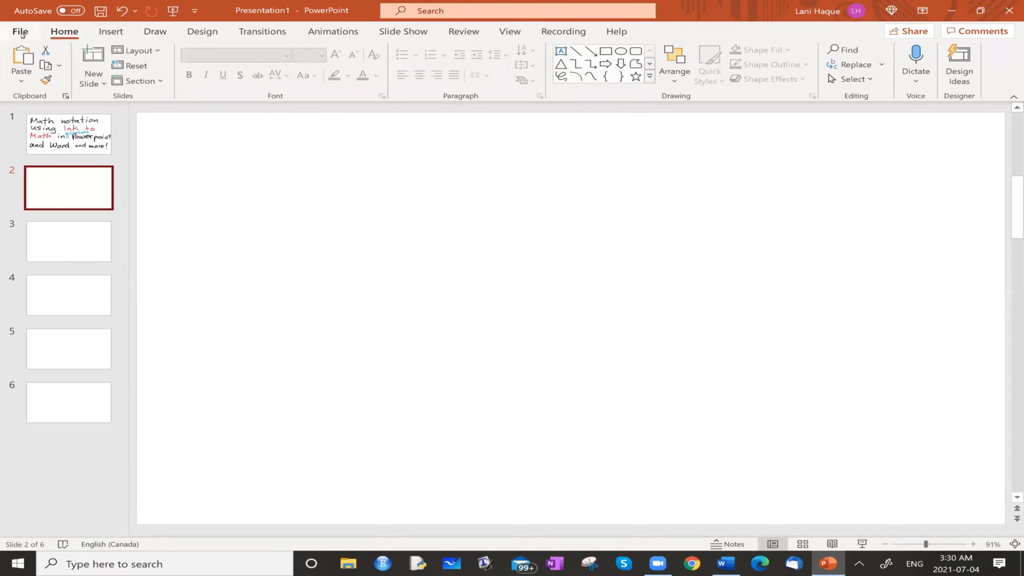
click(20, 33)
click(23, 36)
click(111, 34)
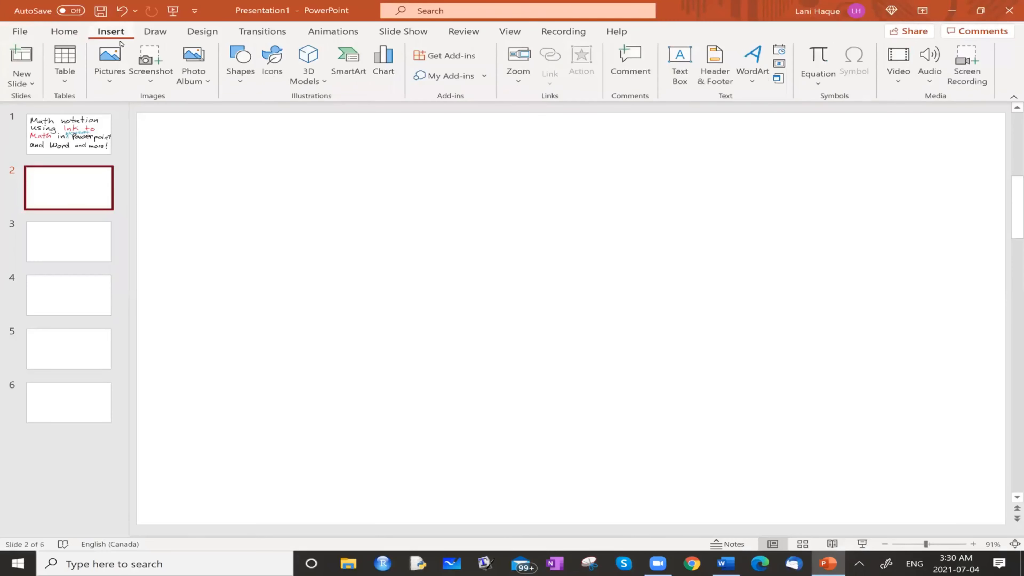
click(156, 32)
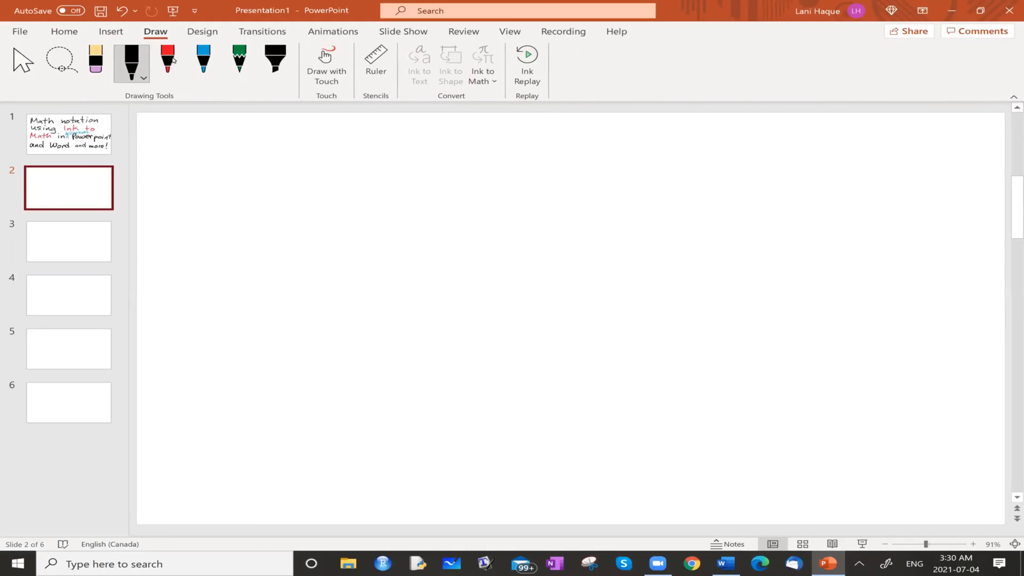
Draw a black house on slide 2 with walls, a ground line, a door with knob, a small paned window and a pointed roof
drag(363, 242, 361, 368)
drag(485, 249, 490, 368)
drag(342, 242, 508, 251)
drag(308, 369, 580, 367)
drag(410, 299, 407, 353)
drag(416, 295, 467, 372)
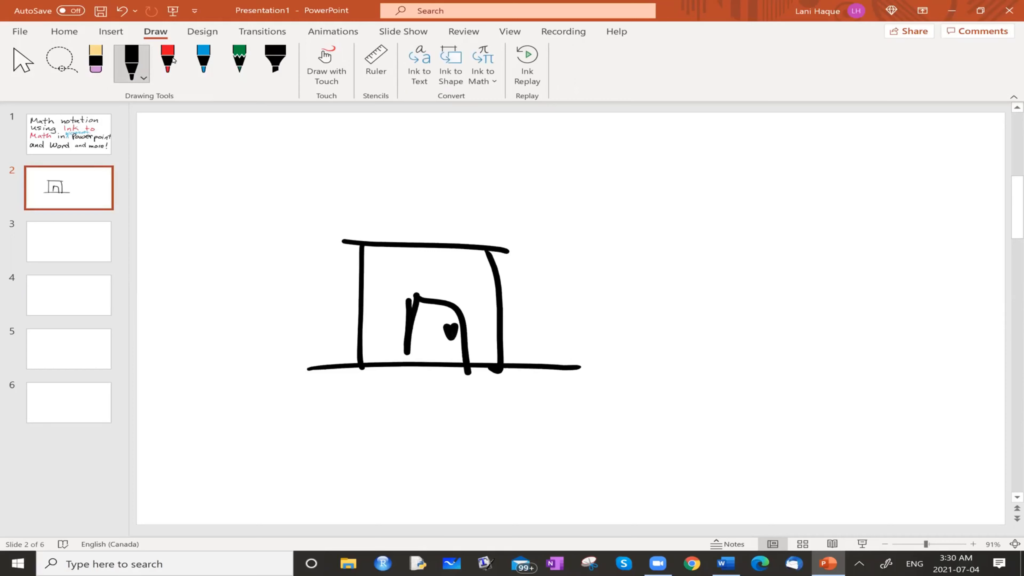
mouse_move(401, 261)
mouse_down()
mouse_move(436, 264)
mouse_move(403, 281)
mouse_up()
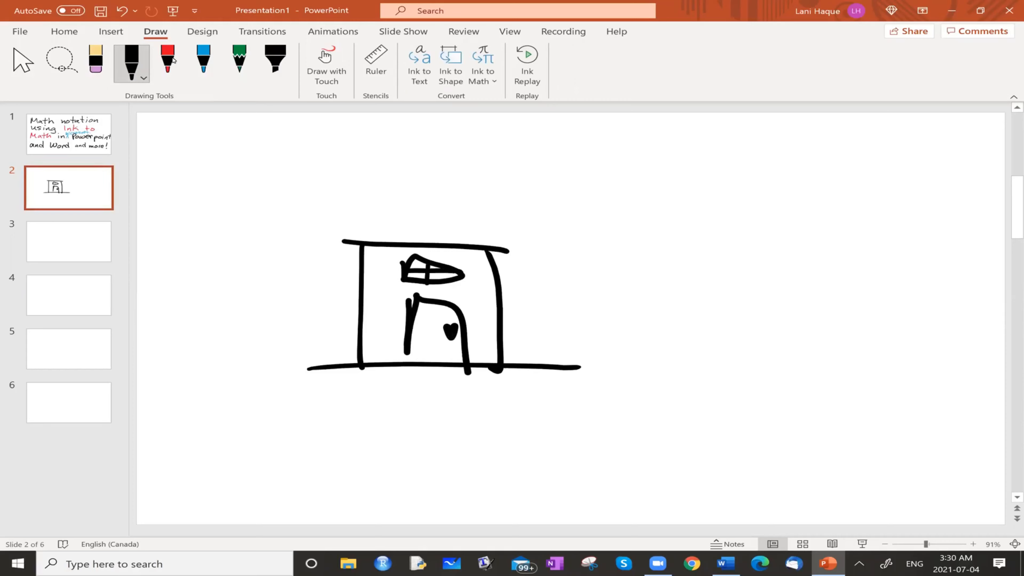
drag(336, 247, 513, 255)
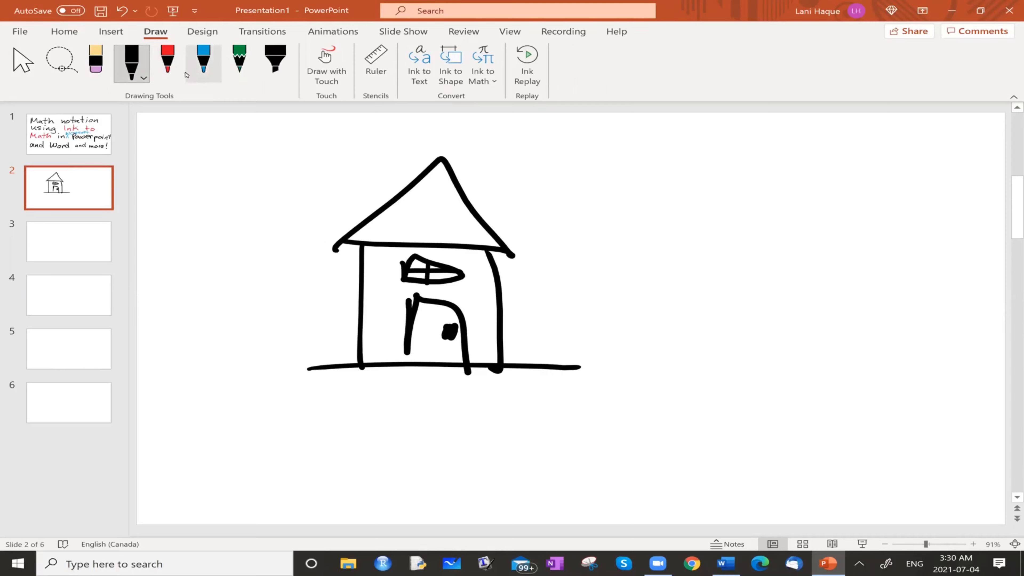
Recolor the red pen green, draw wavy grass across the house's base, and sketch a thin blue cloud in the sky to the house's right
click(176, 73)
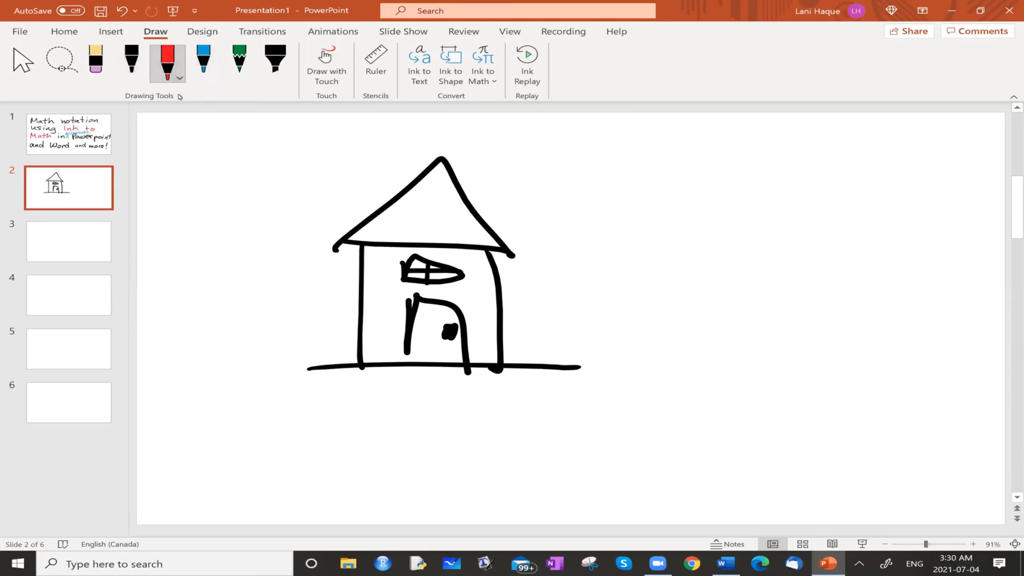
click(179, 78)
click(149, 185)
click(219, 371)
mouse_move(153, 361)
mouse_down()
mouse_move(198, 371)
mouse_move(589, 355)
mouse_move(794, 361)
mouse_move(981, 387)
mouse_up()
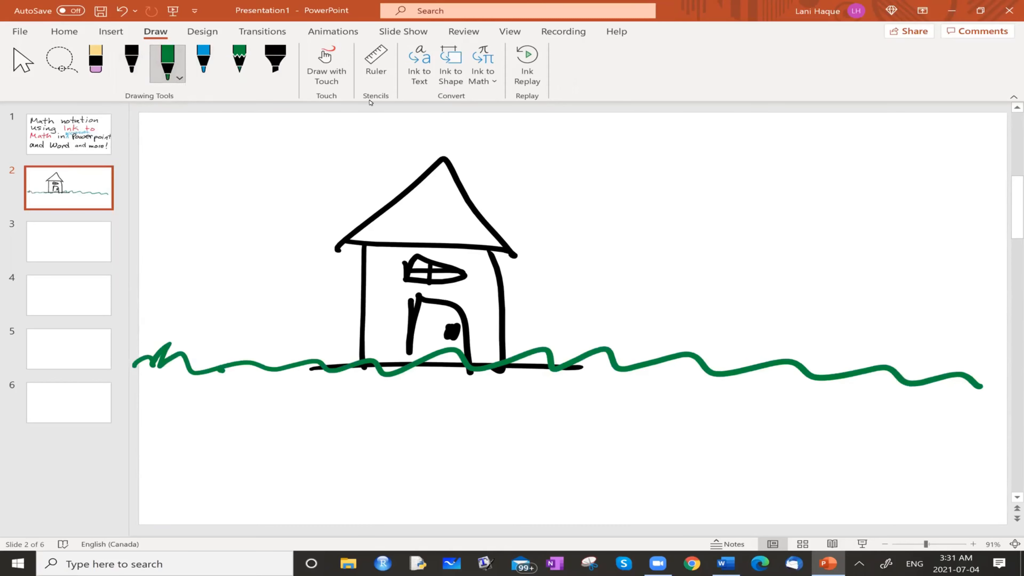
click(203, 60)
mouse_move(732, 146)
mouse_down()
mouse_move(833, 216)
mouse_move(842, 161)
mouse_move(643, 155)
mouse_up()
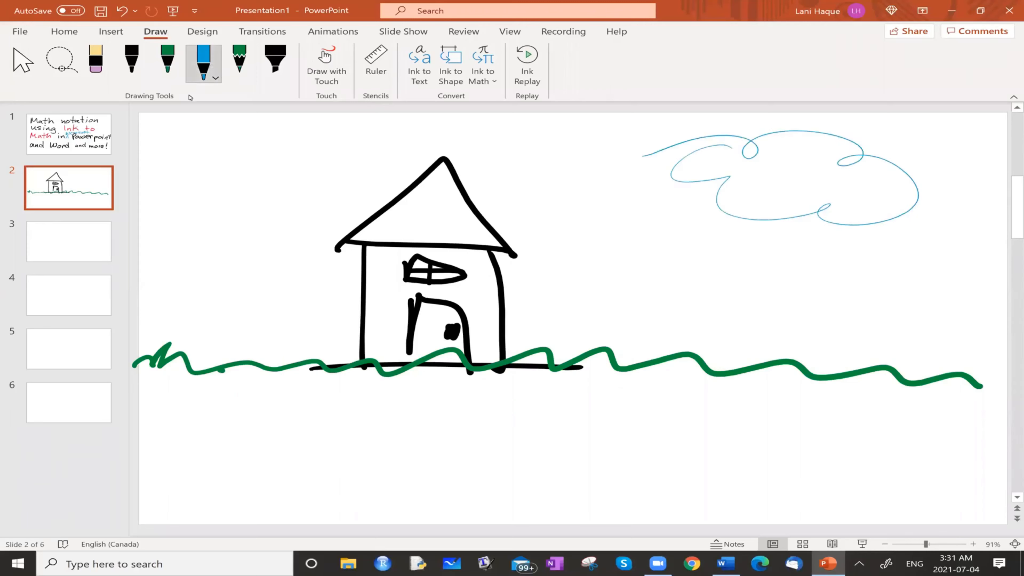
Change the green pen to yellow and draw a sun with rays to the upper left of the house
click(173, 81)
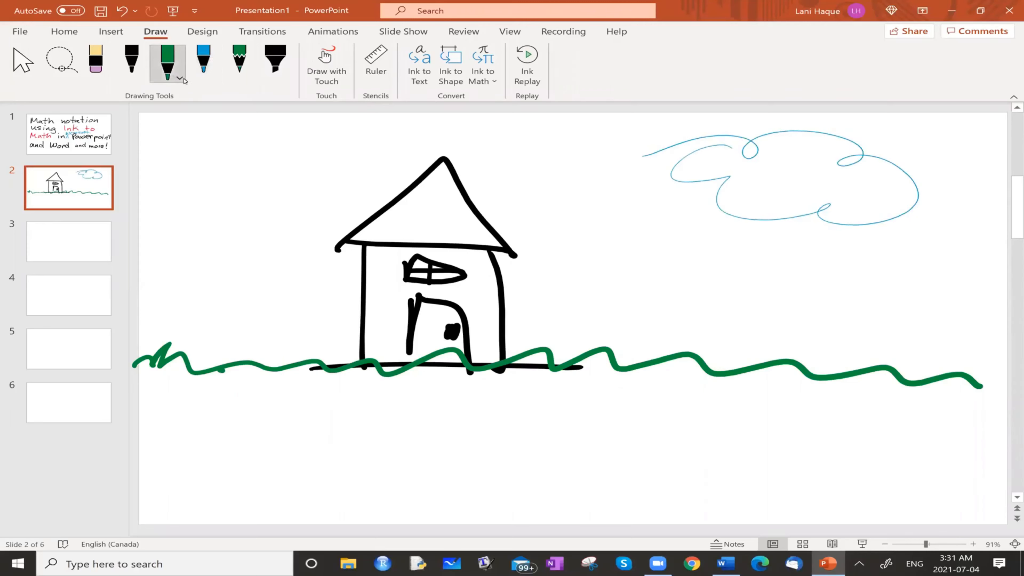
click(180, 78)
click(171, 186)
mouse_move(277, 148)
mouse_down()
mouse_move(221, 212)
mouse_move(274, 142)
mouse_up()
drag(202, 217, 180, 269)
drag(248, 229, 265, 280)
drag(316, 207, 346, 221)
drag(337, 146, 385, 136)
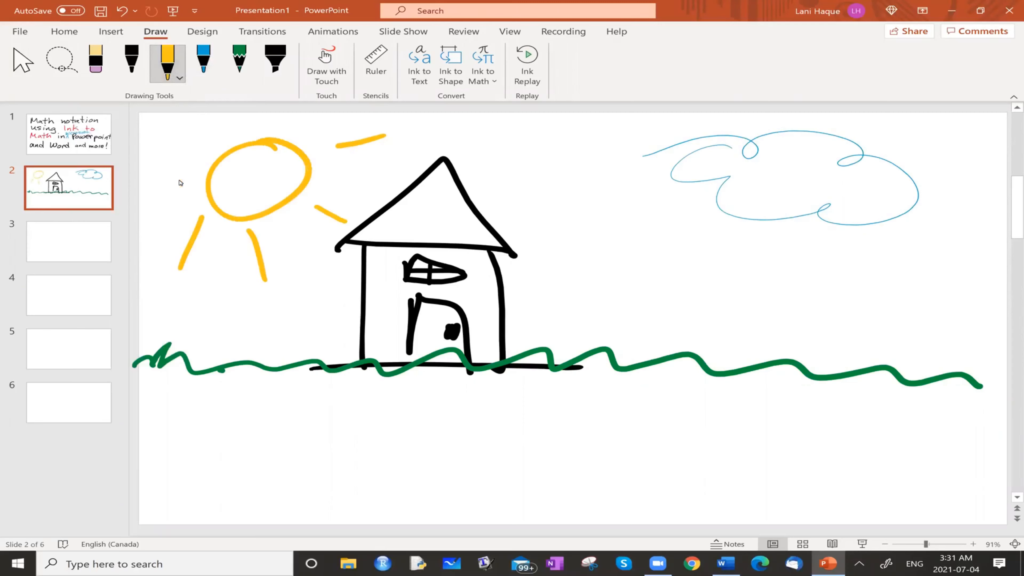
drag(187, 165, 158, 148)
drag(183, 210, 146, 223)
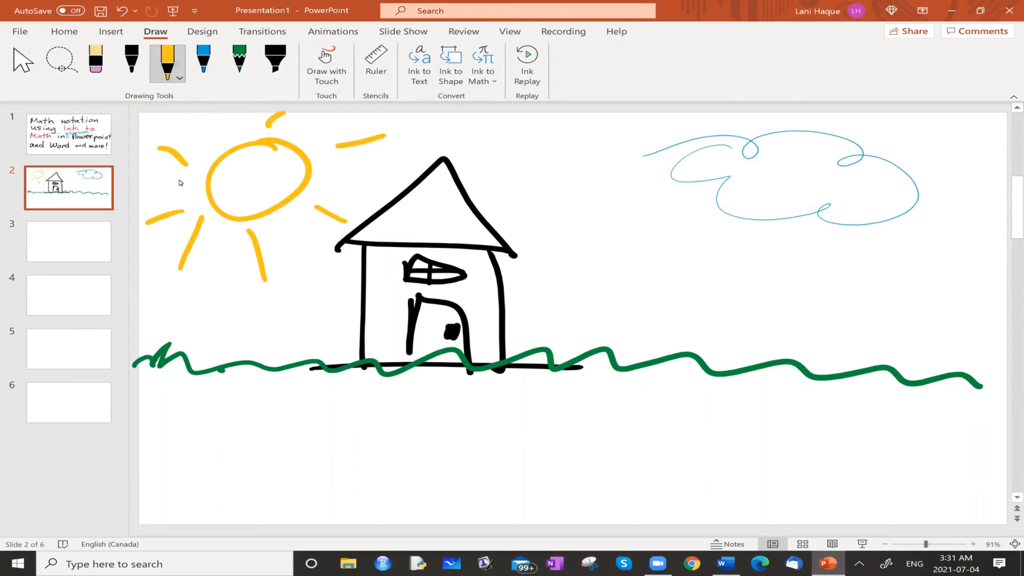
Make the blue pen thicker and draw scattered raindrop strokes beneath the cloud
click(205, 67)
click(204, 67)
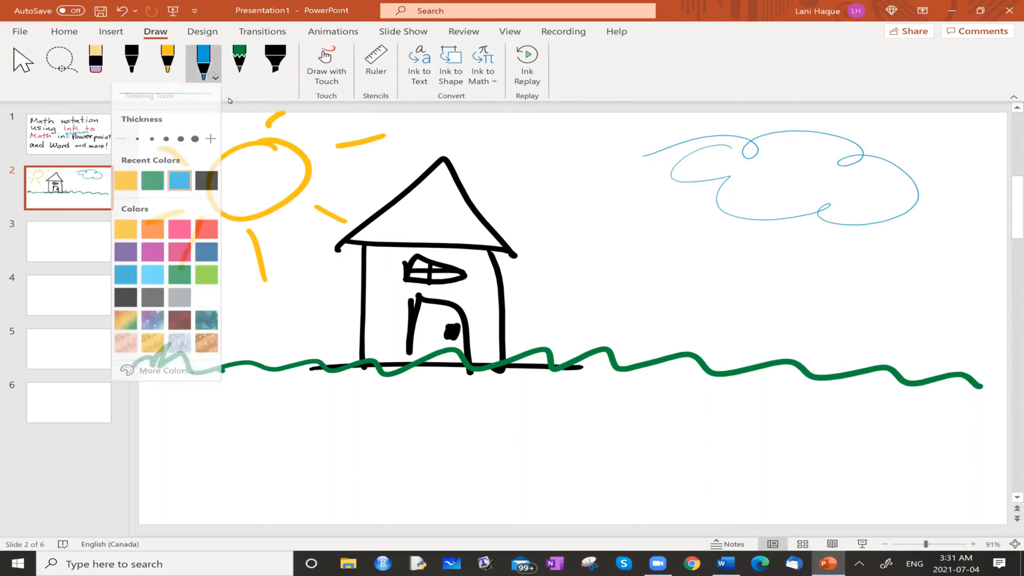
click(181, 144)
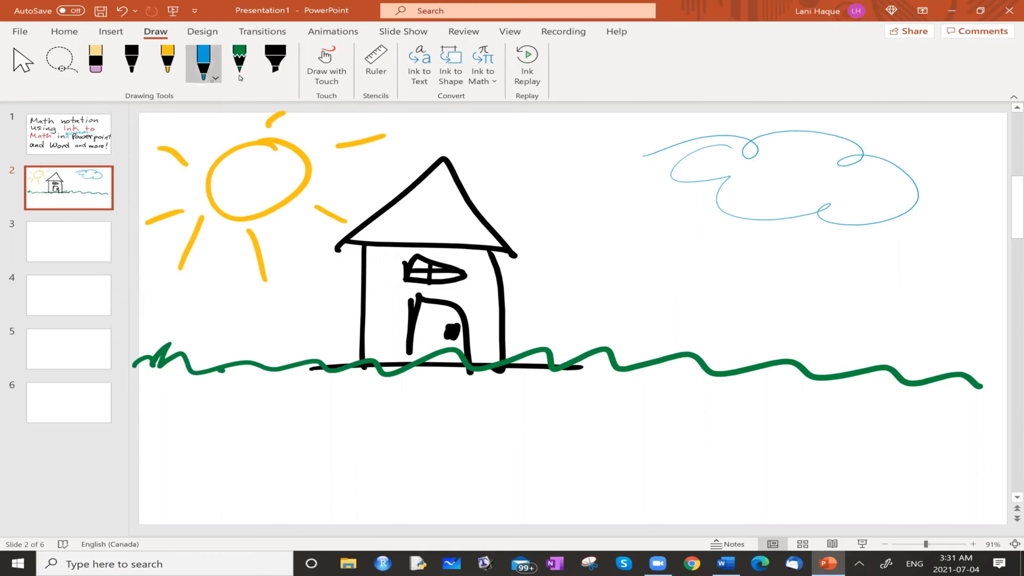
mouse_move(631, 204)
mouse_down()
mouse_move(668, 230)
mouse_move(681, 261)
mouse_up()
drag(770, 243, 763, 273)
drag(858, 257, 864, 276)
drag(951, 249, 953, 289)
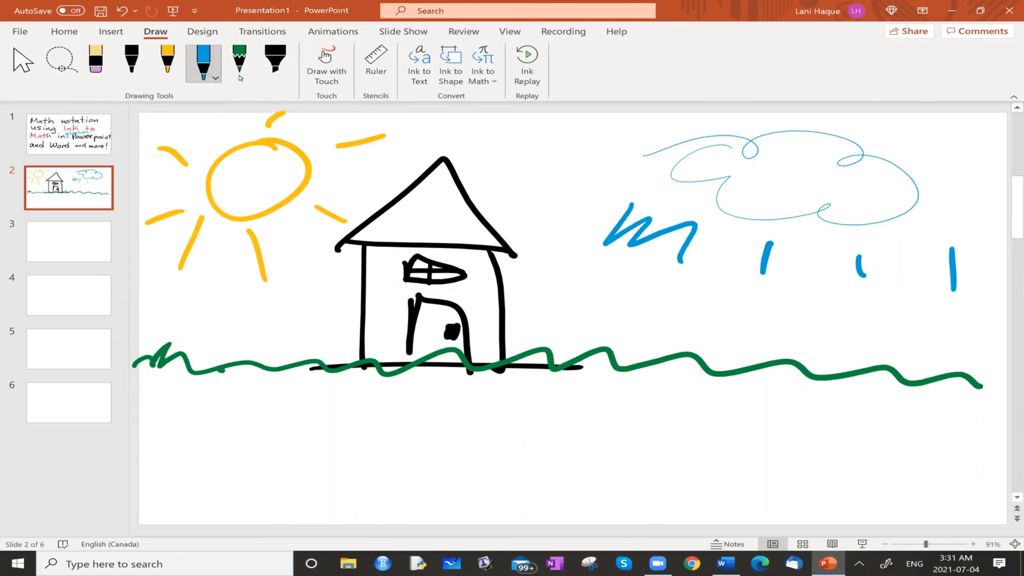
drag(798, 291, 786, 317)
drag(684, 284, 662, 317)
drag(603, 298, 591, 320)
drag(760, 320, 759, 345)
drag(939, 345, 941, 368)
Draw a yellow zigzag lightning bolt below the cloud and fill it in with scribbled strokes
click(172, 78)
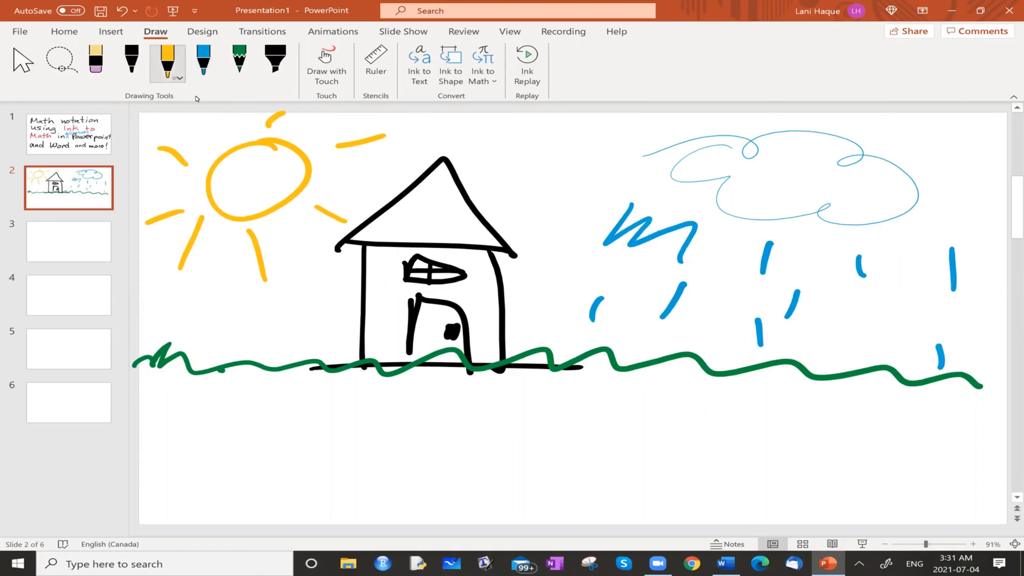
click(171, 78)
click(192, 83)
drag(731, 219, 613, 299)
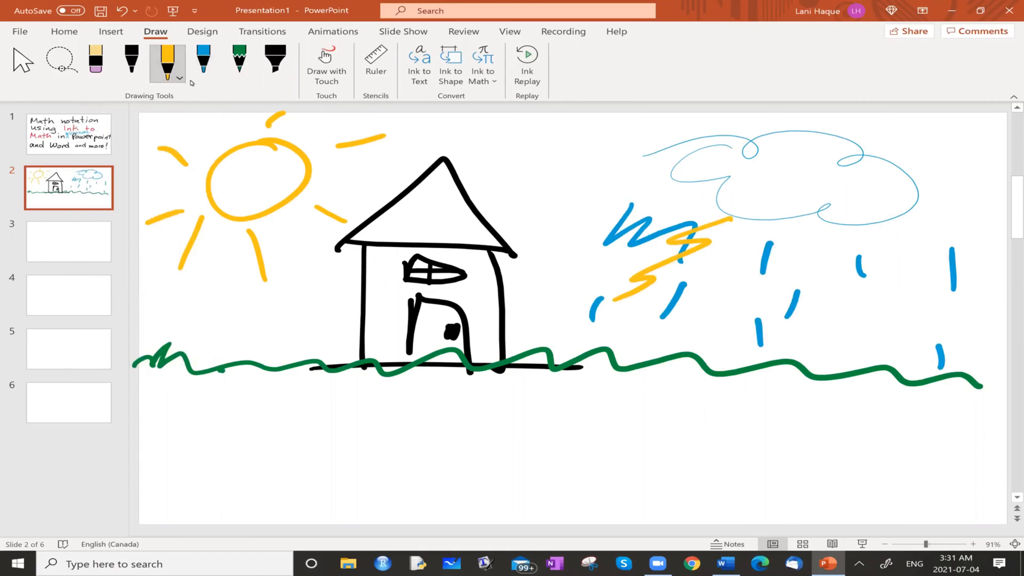
mouse_move(738, 235)
mouse_down()
mouse_move(720, 270)
mouse_move(645, 292)
mouse_move(666, 295)
mouse_move(632, 316)
mouse_move(696, 254)
mouse_move(727, 244)
mouse_up()
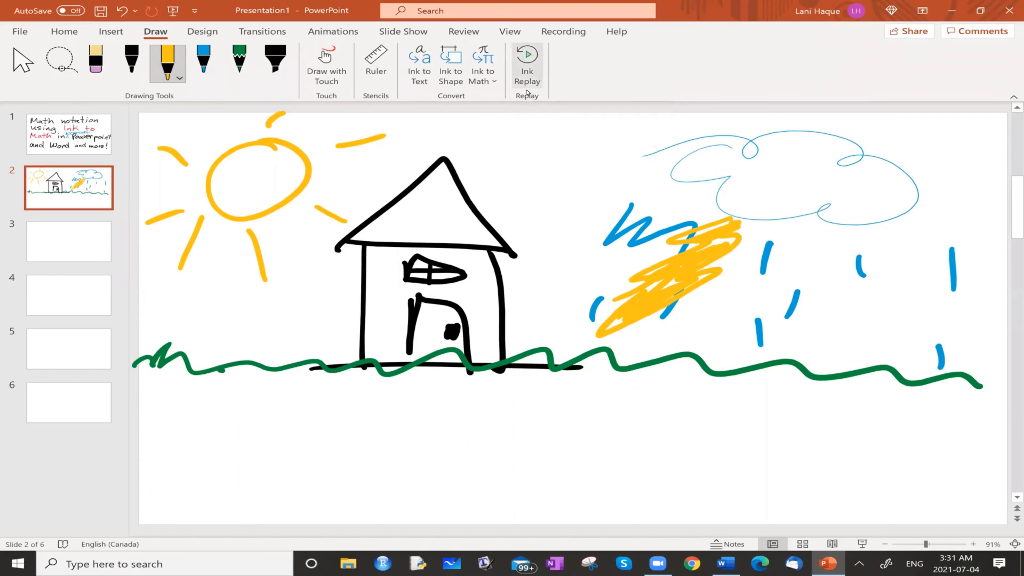
Replay the ink drawing on slide 2, followed by the handwritten title on slide 1
click(516, 63)
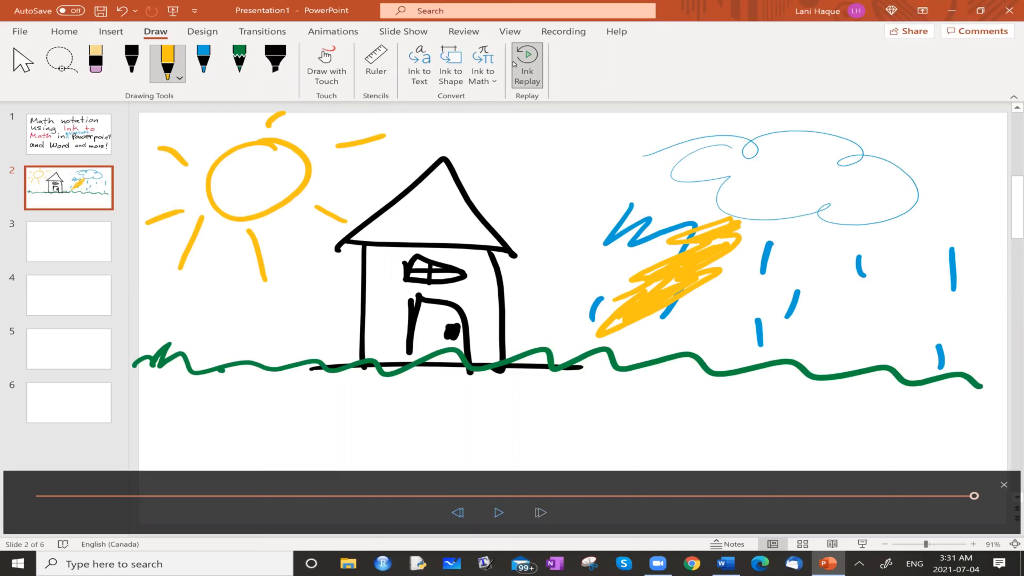
click(66, 137)
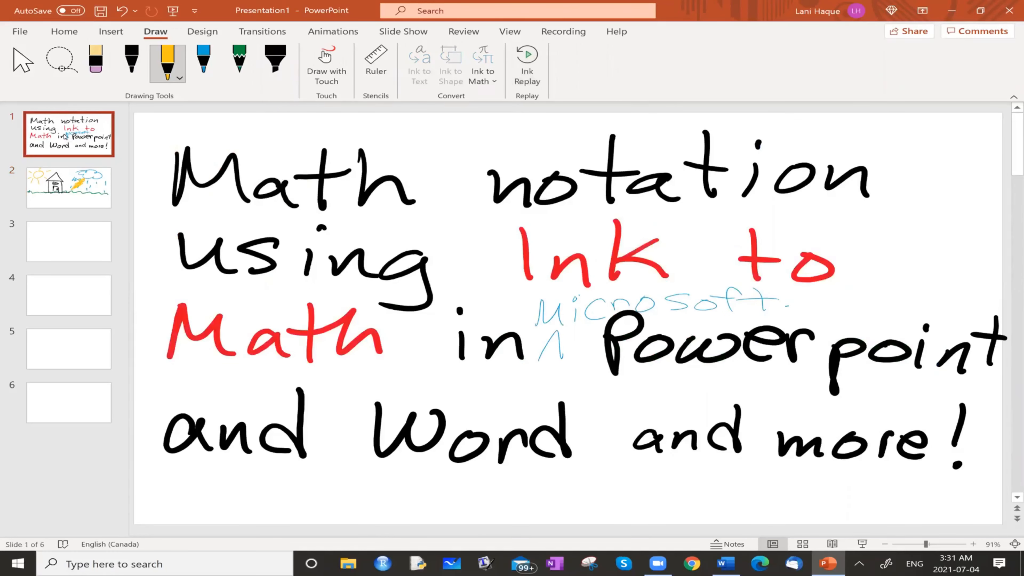
click(527, 59)
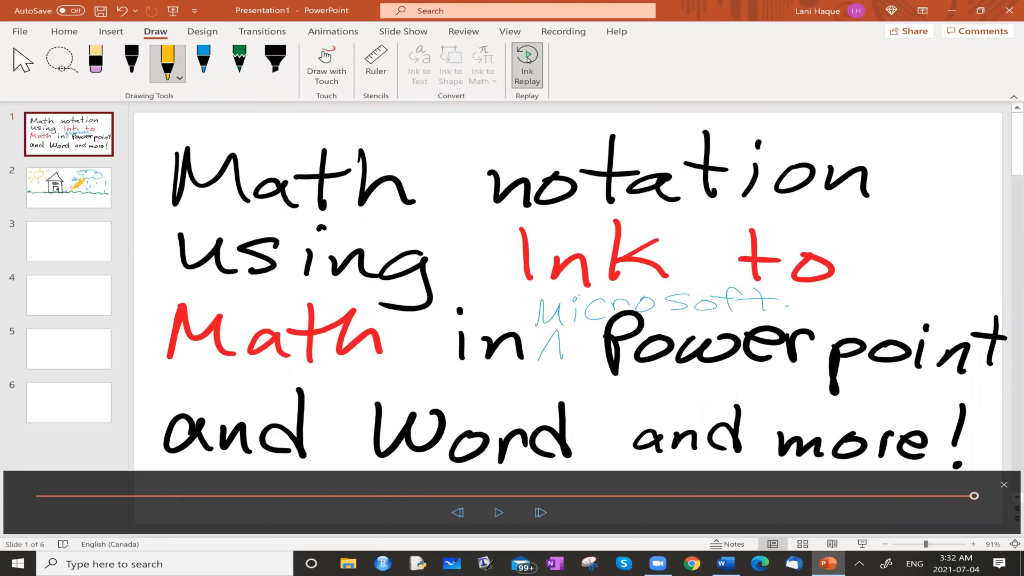
Handwrite "dogs and cats" across the upper part of blank slide 3 with the black pen
click(62, 243)
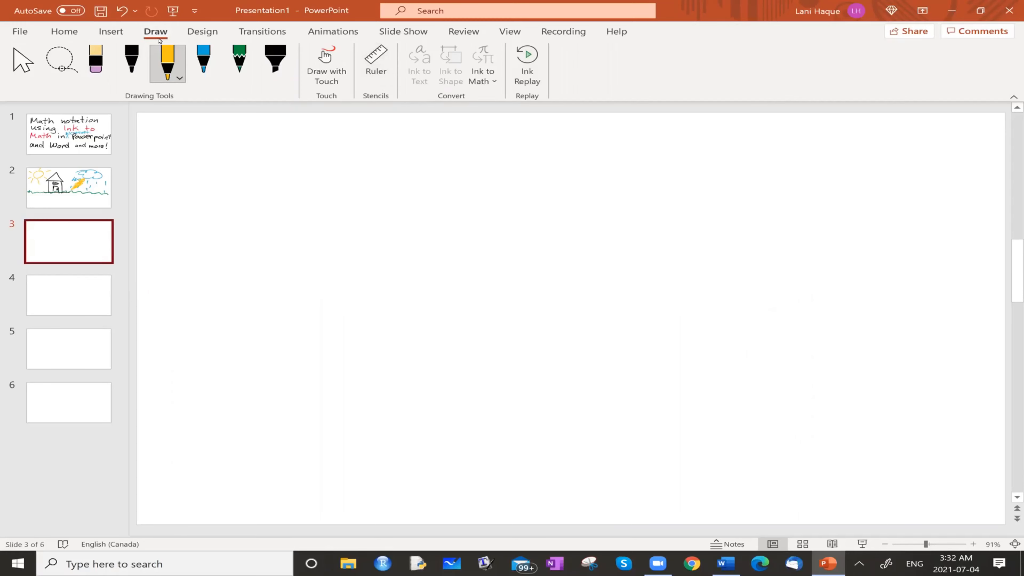
click(33, 70)
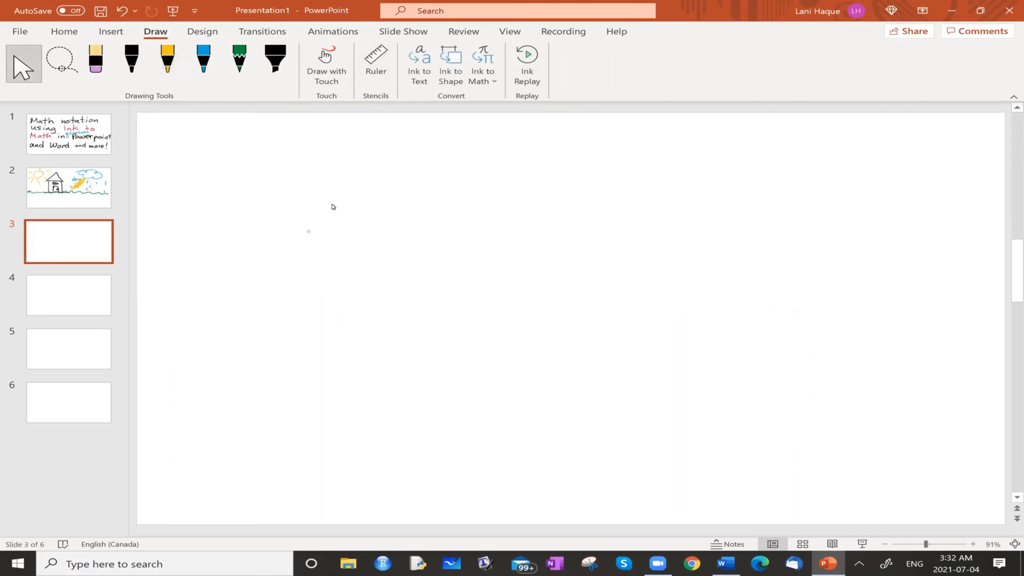
click(142, 64)
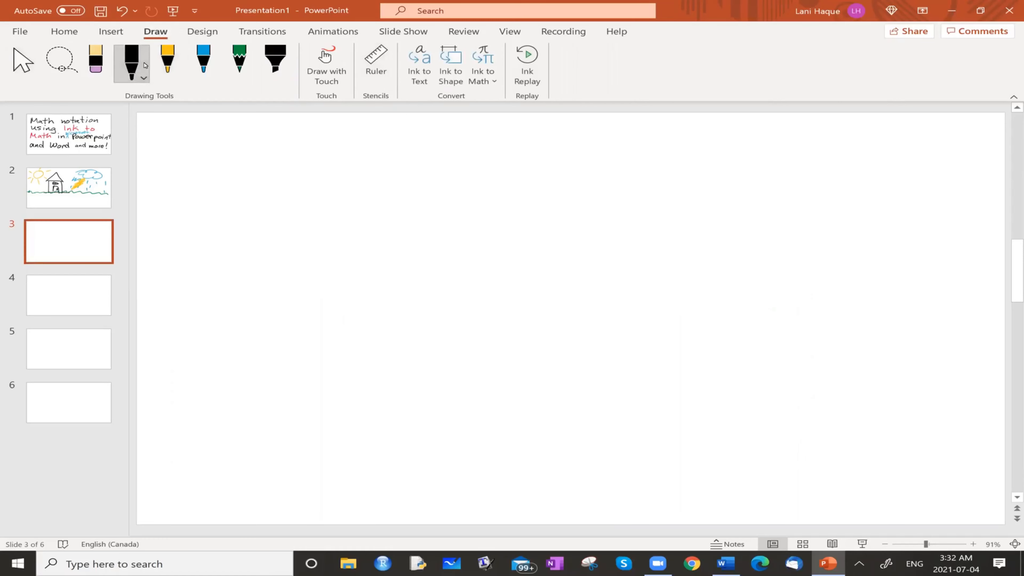
mouse_move(246, 205)
mouse_down()
mouse_move(218, 203)
mouse_move(264, 217)
mouse_up()
mouse_move(291, 183)
mouse_down()
mouse_move(359, 185)
mouse_move(358, 221)
mouse_up()
mouse_move(444, 196)
mouse_down()
mouse_move(460, 224)
mouse_move(576, 218)
mouse_up()
drag(653, 190, 637, 224)
drag(699, 200, 711, 222)
mouse_move(742, 172)
mouse_down()
mouse_move(726, 224)
mouse_move(762, 228)
mouse_up()
drag(714, 184, 765, 187)
drag(635, 221, 668, 220)
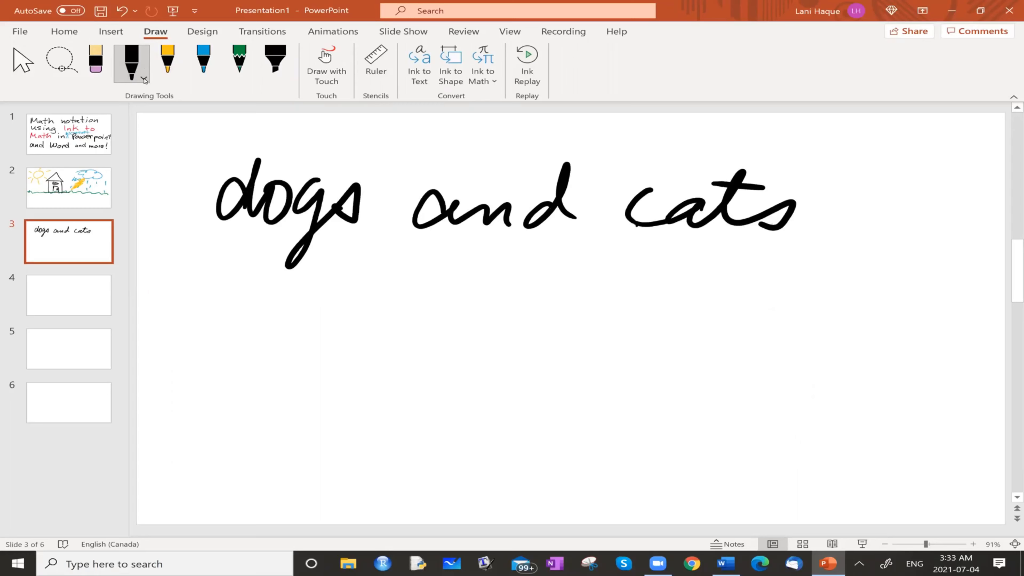
Look through the thickness and color options of the black and yellow pens
click(135, 81)
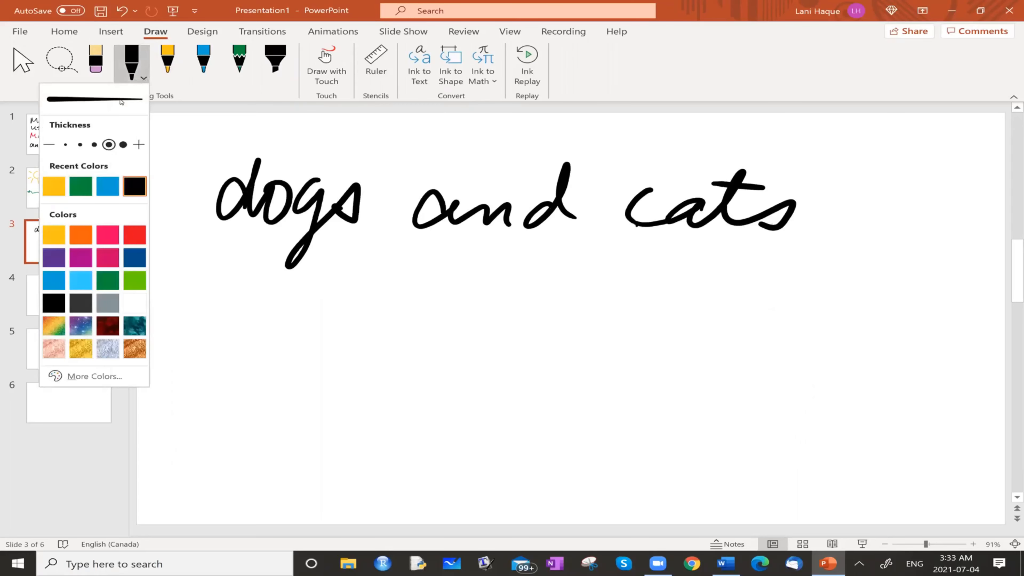
click(174, 85)
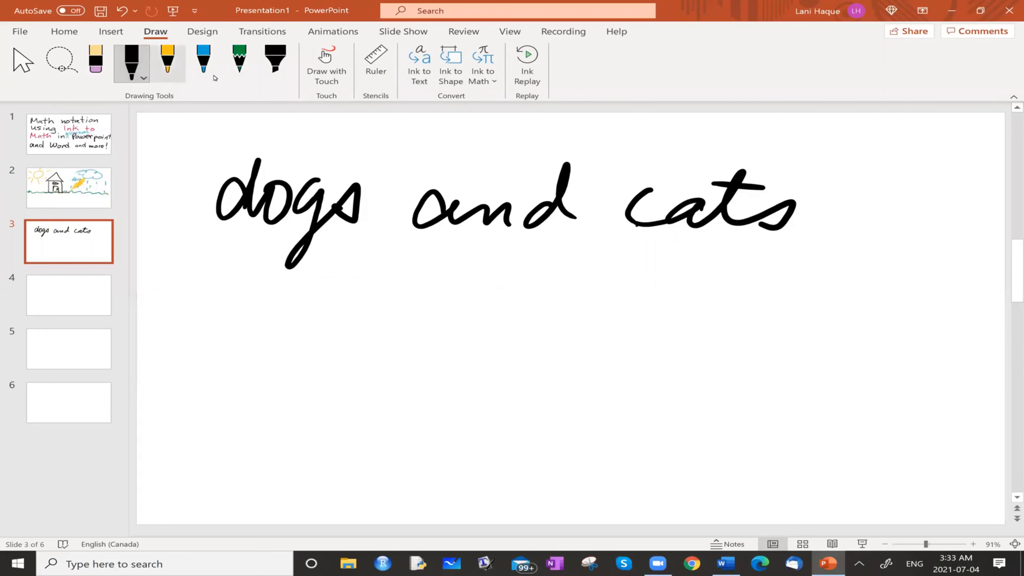
click(178, 77)
click(182, 79)
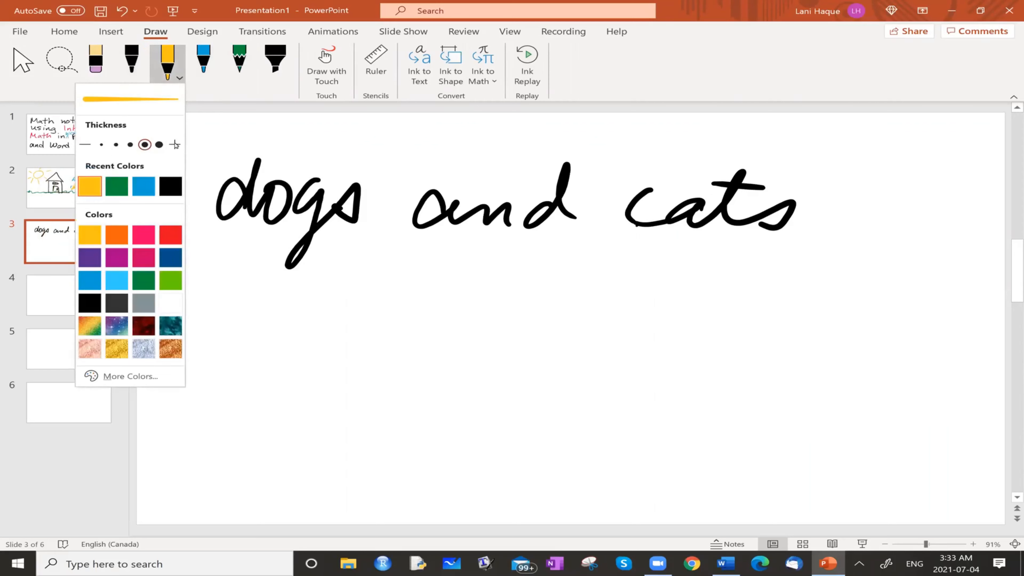
Change the green pencil to pink and draw horizontal strokes above the words "dogs and cats"
click(244, 74)
click(249, 79)
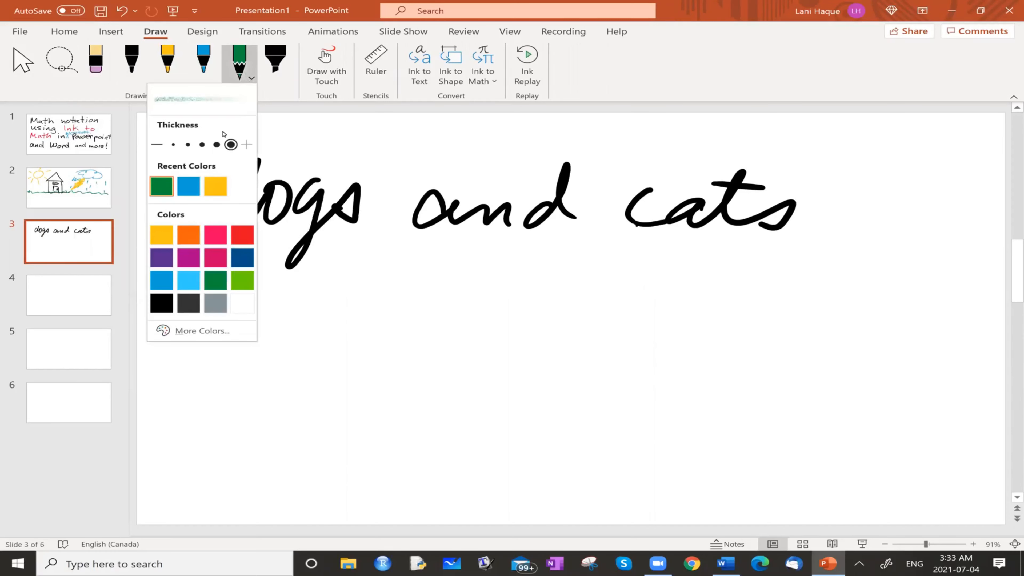
click(218, 243)
drag(481, 137, 721, 134)
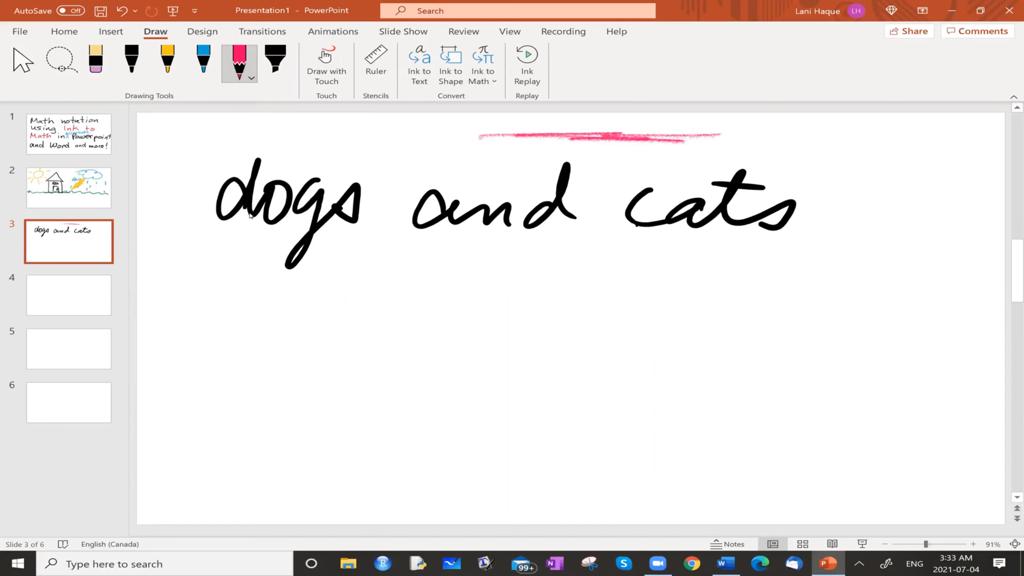
Erase the pink strokes above the words "dogs and cats"
click(276, 66)
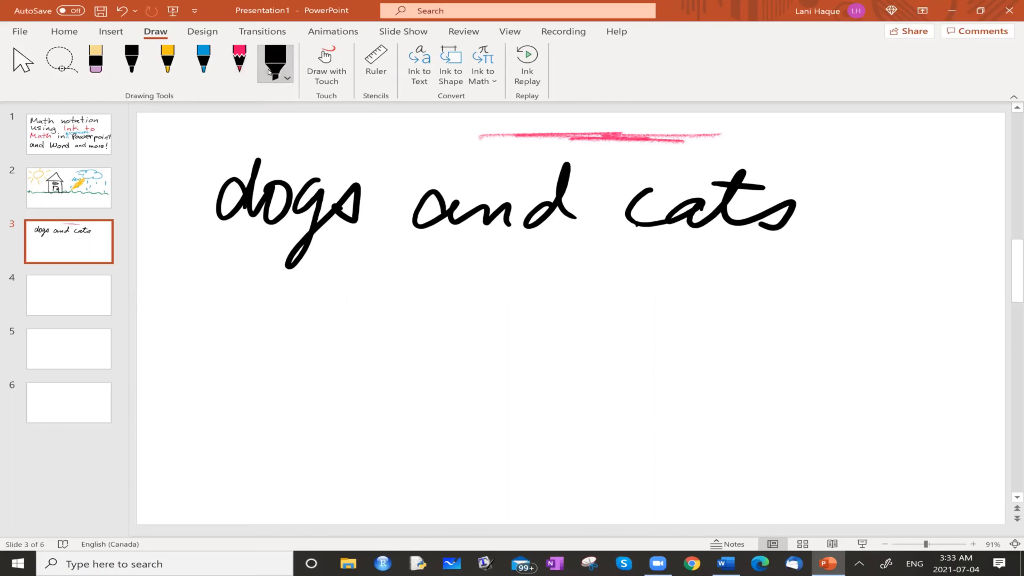
click(101, 79)
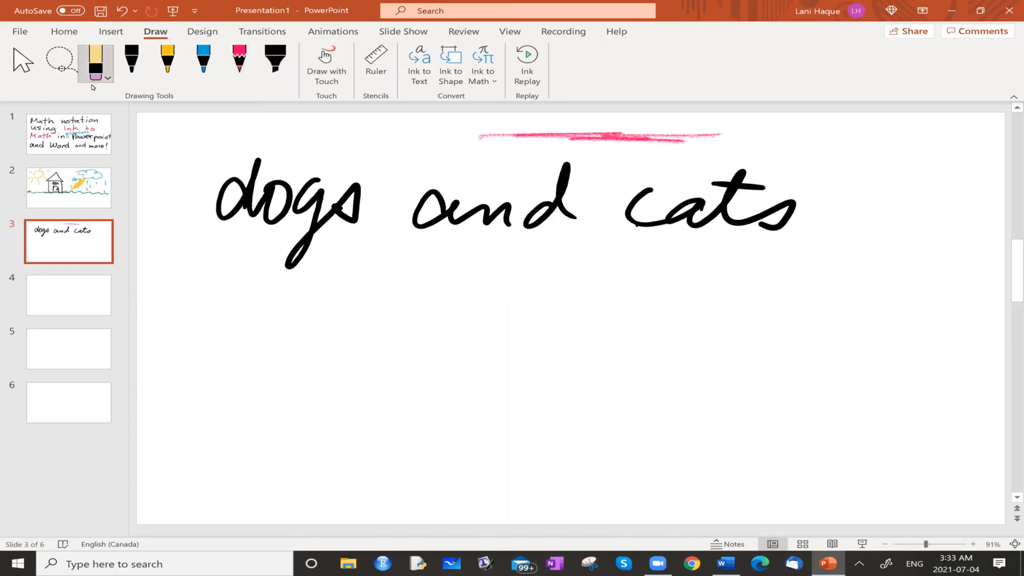
click(600, 137)
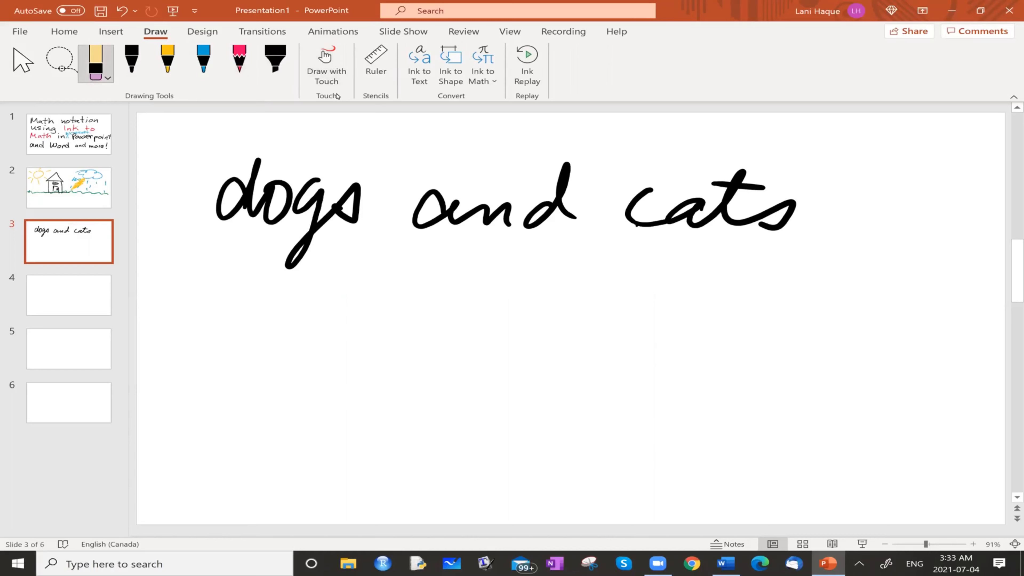
Enable Draw with Touch and handwrite thick black loops and a word beneath "dogs and cats" with the black highlighter
click(326, 77)
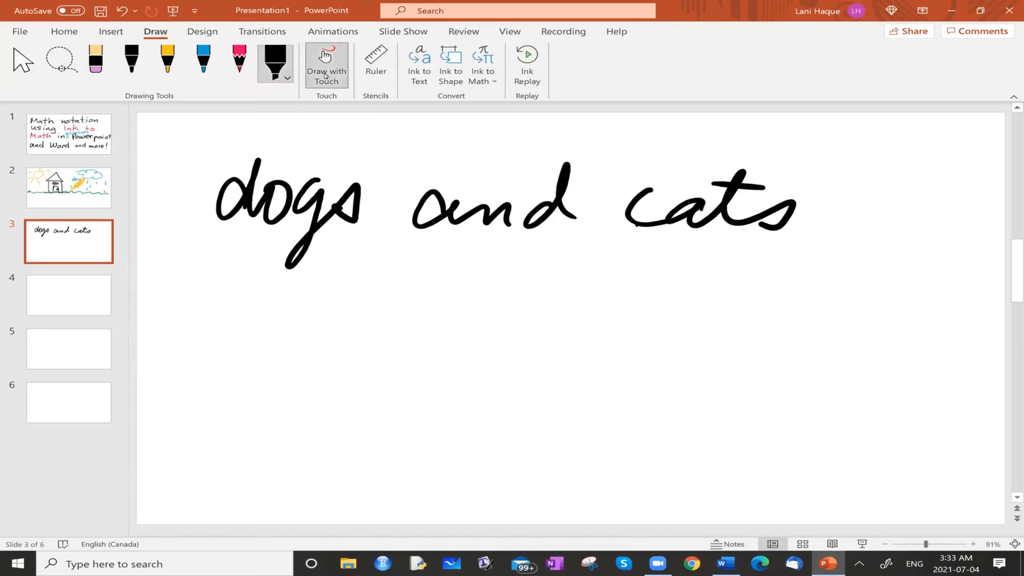
mouse_move(468, 308)
mouse_down()
mouse_move(468, 391)
mouse_move(721, 311)
mouse_move(830, 311)
mouse_up()
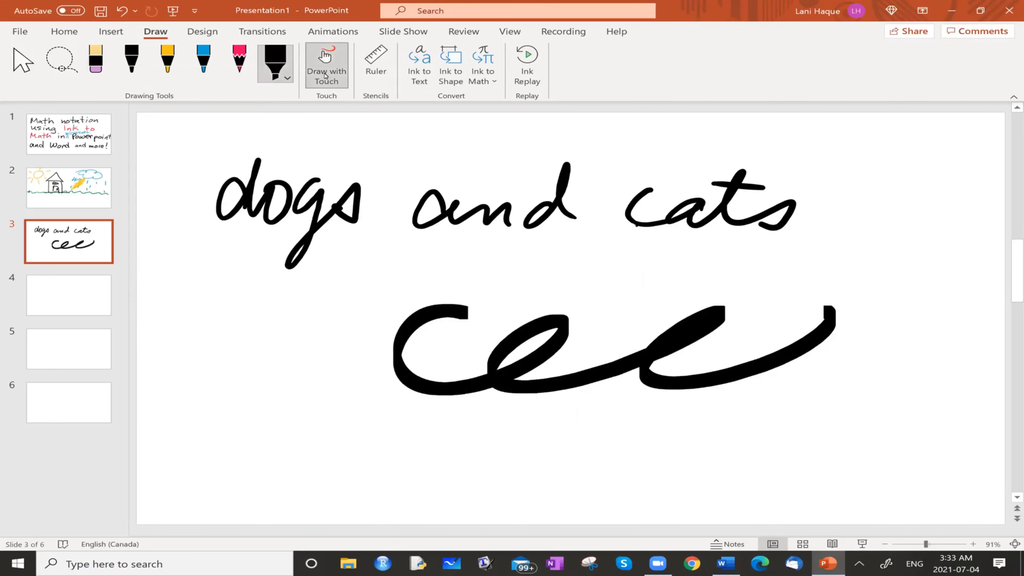
mouse_move(206, 347)
mouse_down()
mouse_move(226, 346)
mouse_move(177, 412)
mouse_move(249, 416)
mouse_up()
mouse_move(326, 367)
mouse_down()
mouse_move(311, 365)
mouse_move(338, 424)
mouse_move(431, 444)
mouse_up()
drag(468, 398, 468, 410)
Erase all the thick black handwriting beneath "dogs and cats"
click(105, 61)
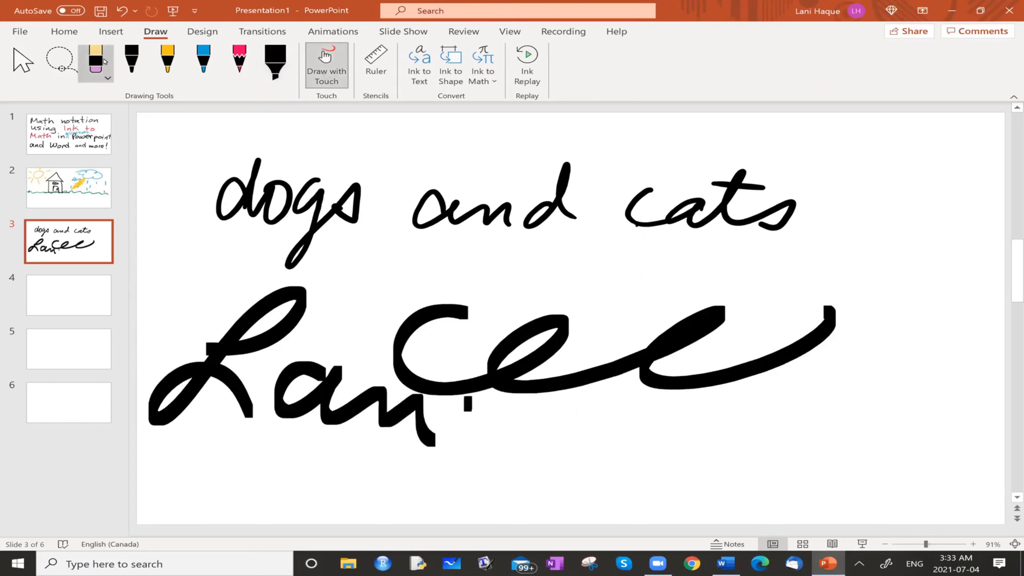
drag(193, 403, 274, 323)
drag(343, 377, 450, 291)
drag(348, 423, 462, 320)
drag(468, 428, 598, 348)
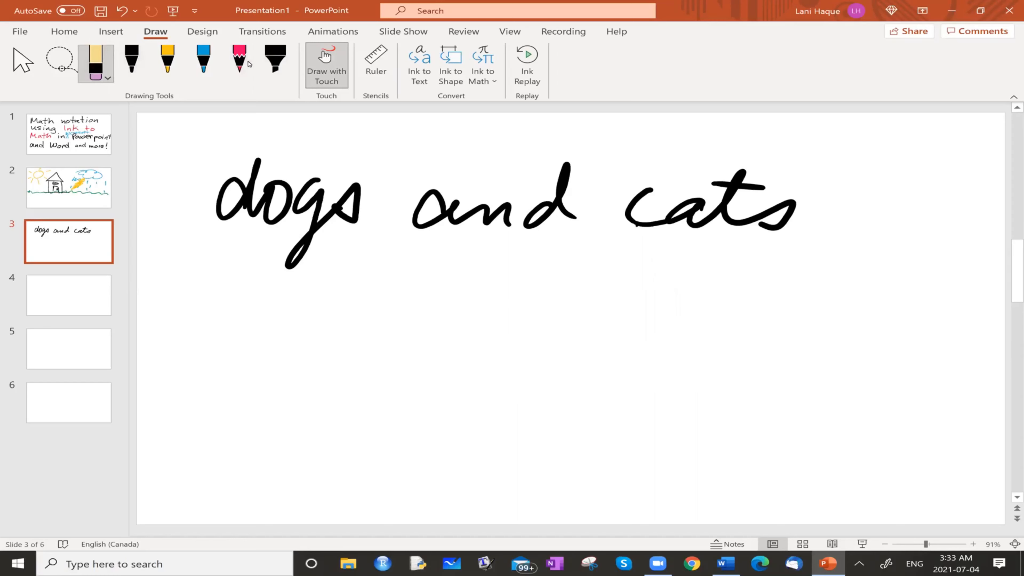
Toggle Draw with Touch off, on and off again
click(327, 67)
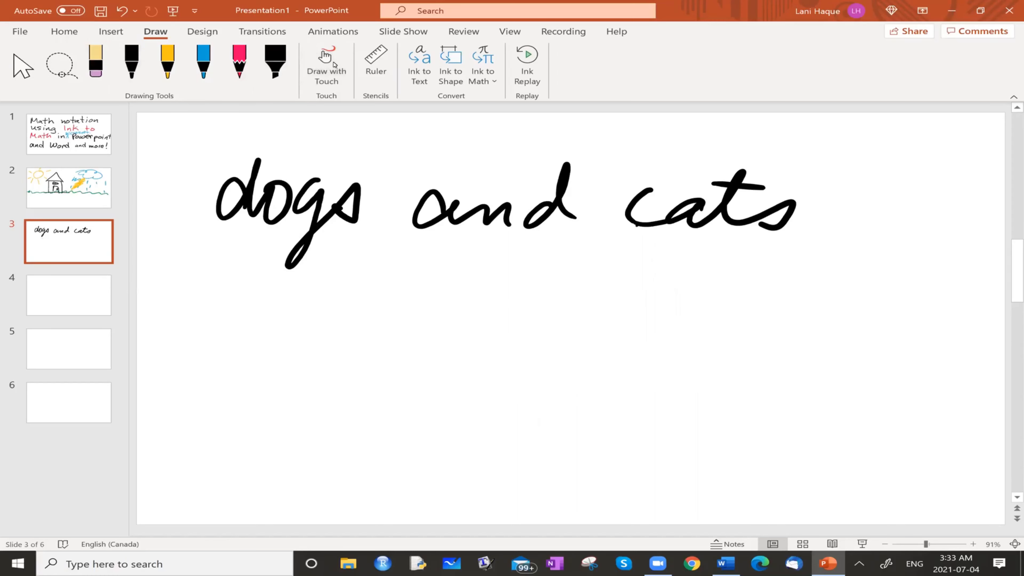
click(325, 77)
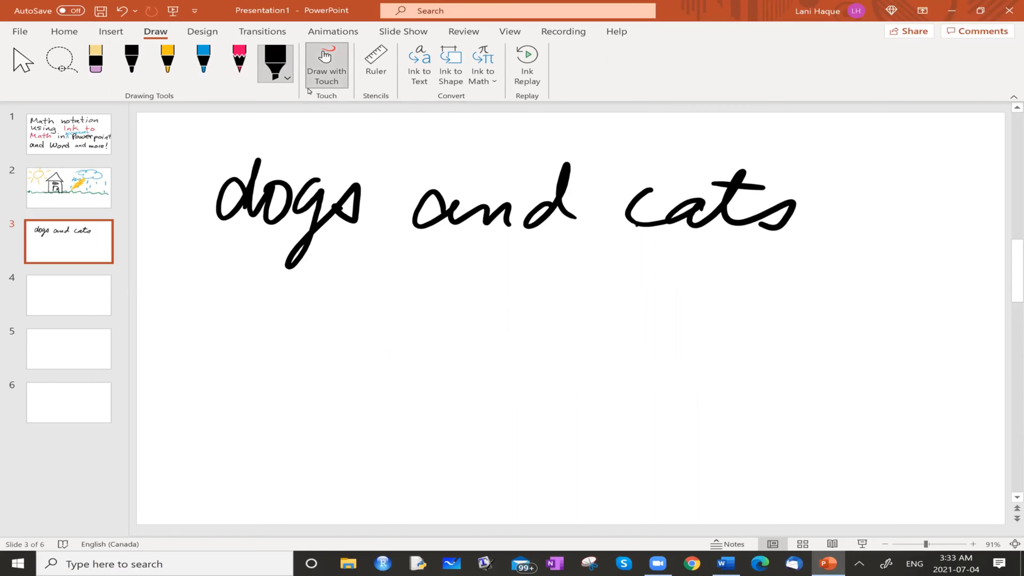
click(322, 78)
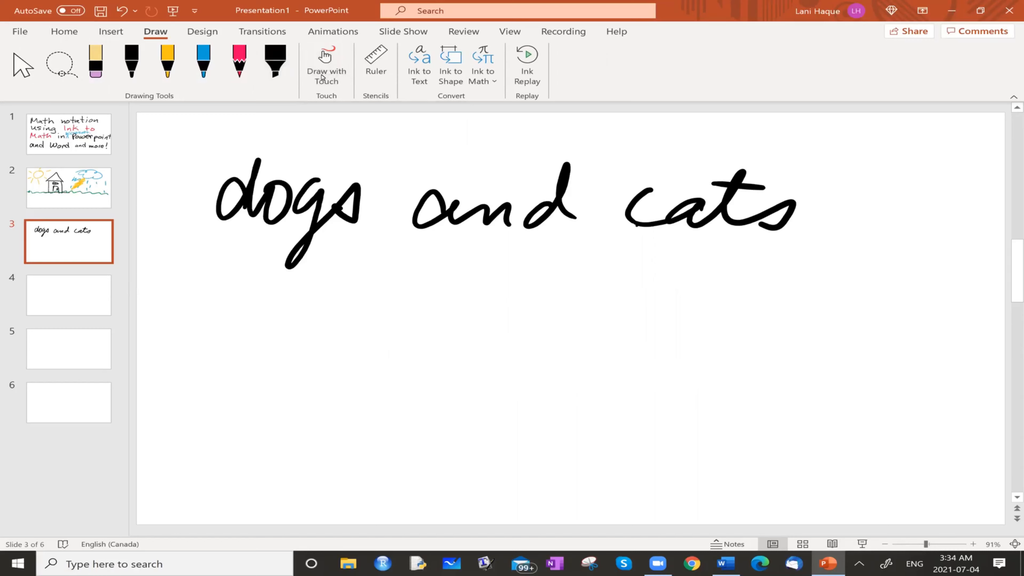
Show the ruler, rotate it to 24° across slide 3, and draw a long black pen line along its upper edge
click(375, 64)
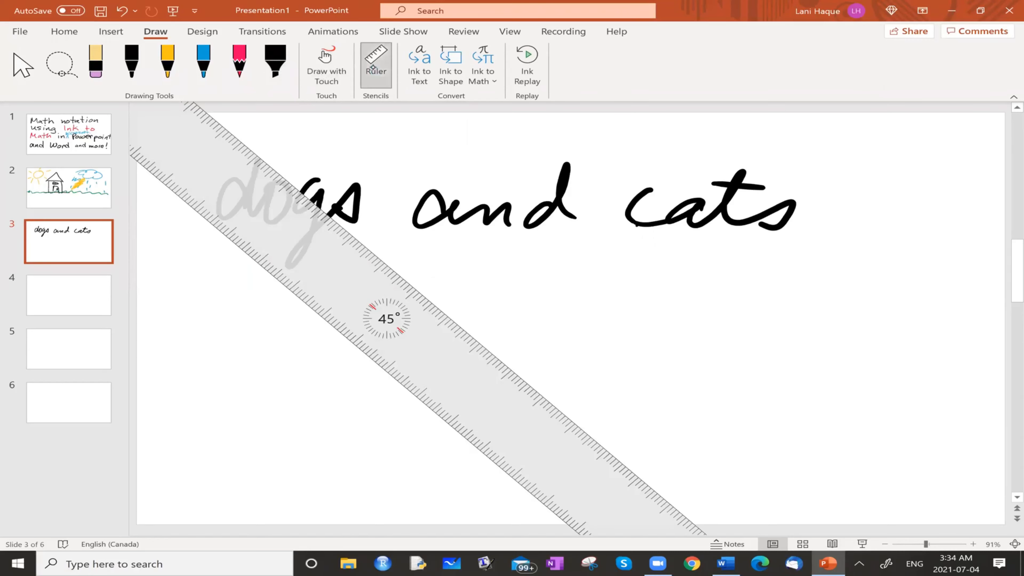
drag(213, 174, 595, 381)
click(132, 60)
drag(176, 493, 990, 188)
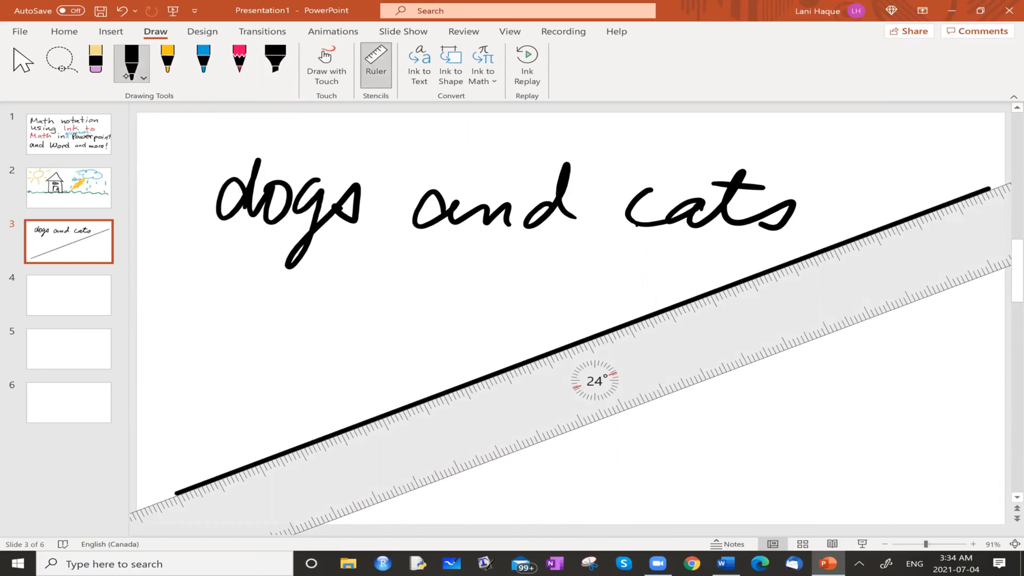
Hide the ruler and erase the diagonal black line
click(375, 76)
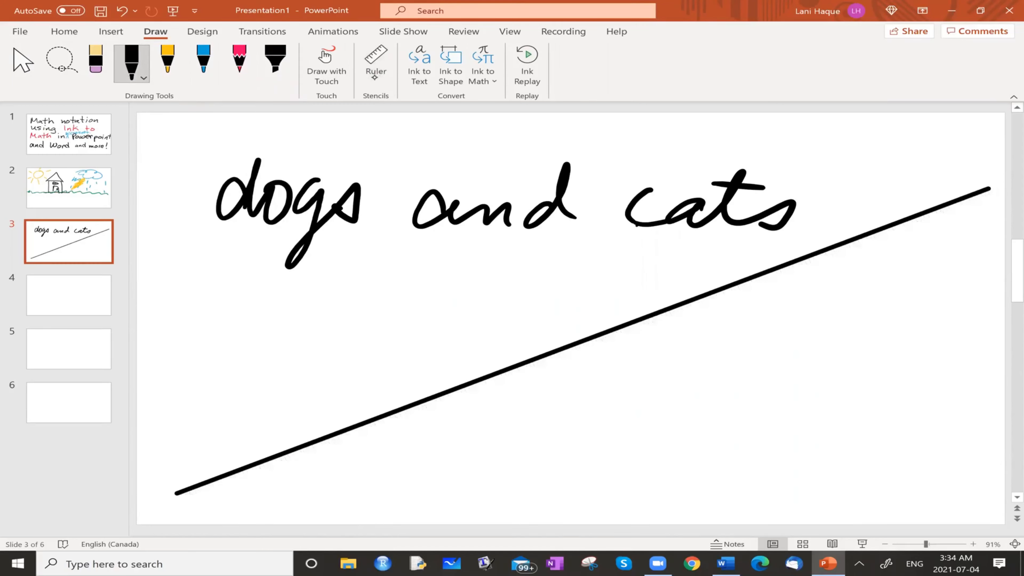
click(103, 75)
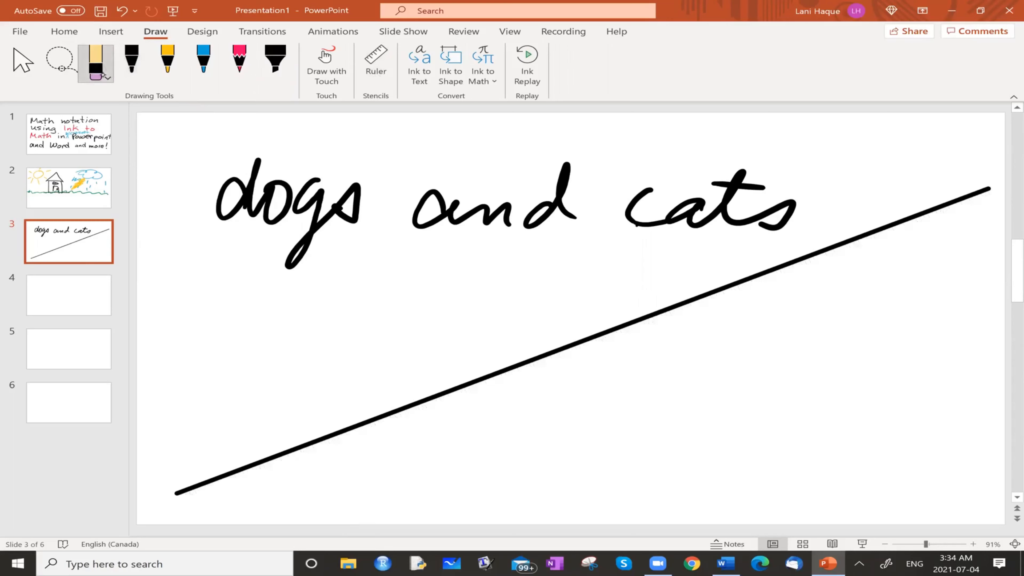
click(645, 316)
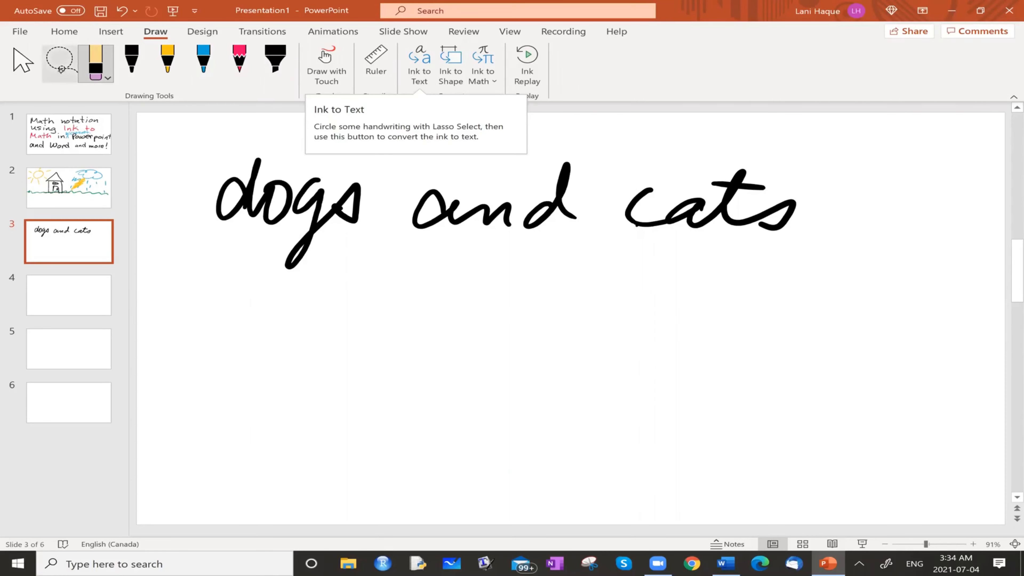
Lasso the handwritten "dogs and cats", convert it with Ink to Text, and close the design suggestions
click(62, 71)
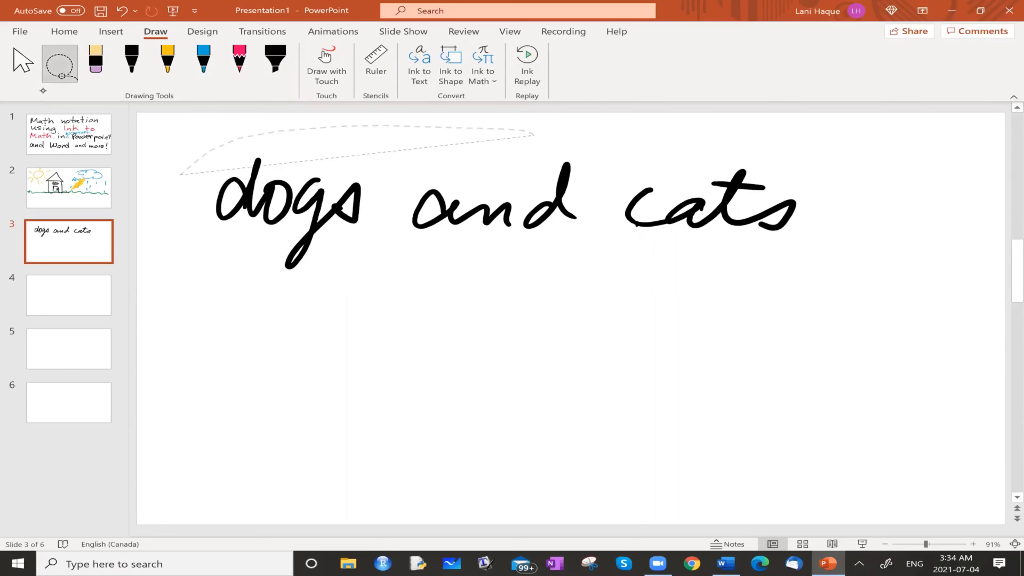
mouse_move(534, 135)
mouse_down()
mouse_move(174, 226)
mouse_move(461, 127)
mouse_up()
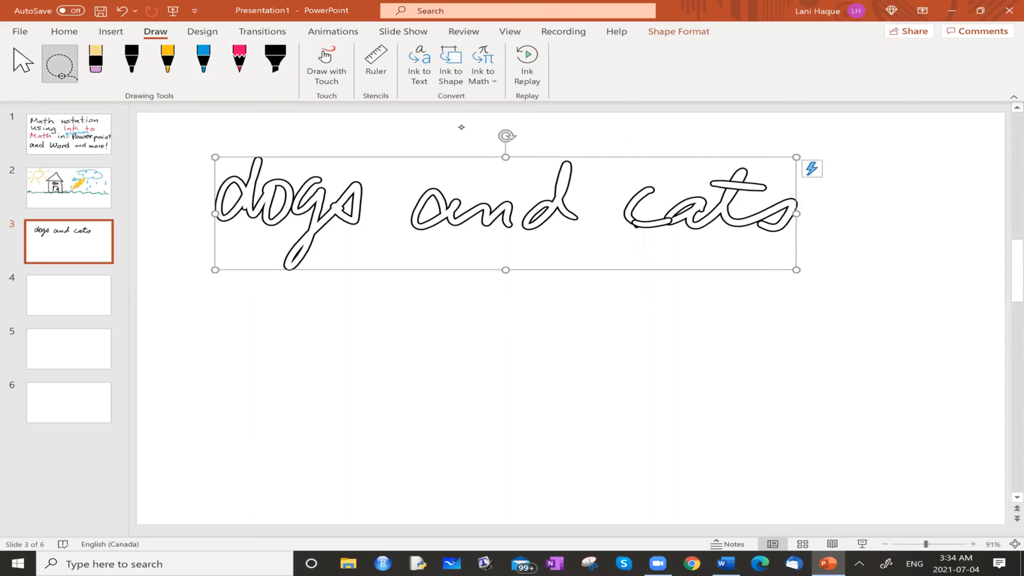
click(414, 64)
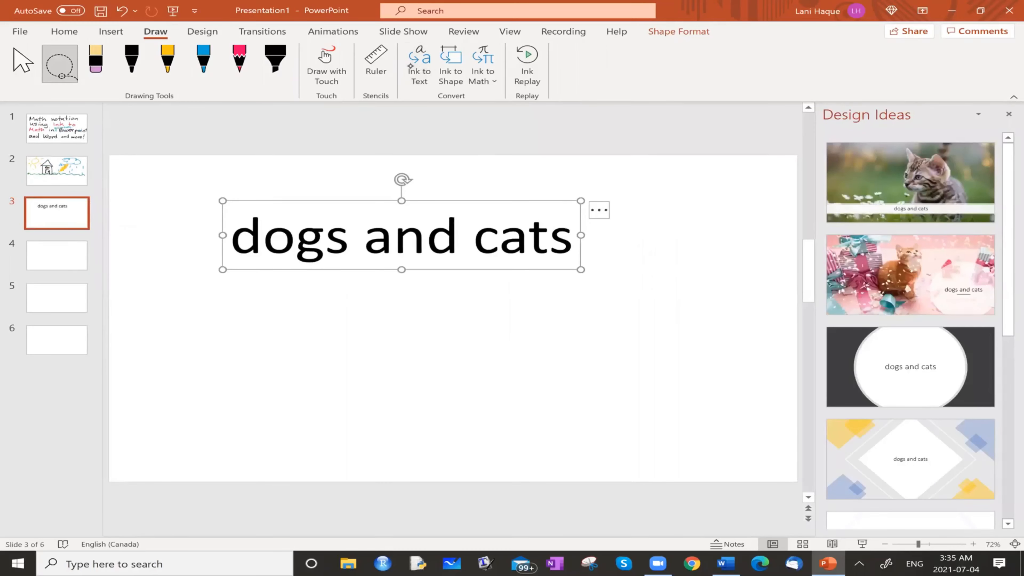
click(1008, 114)
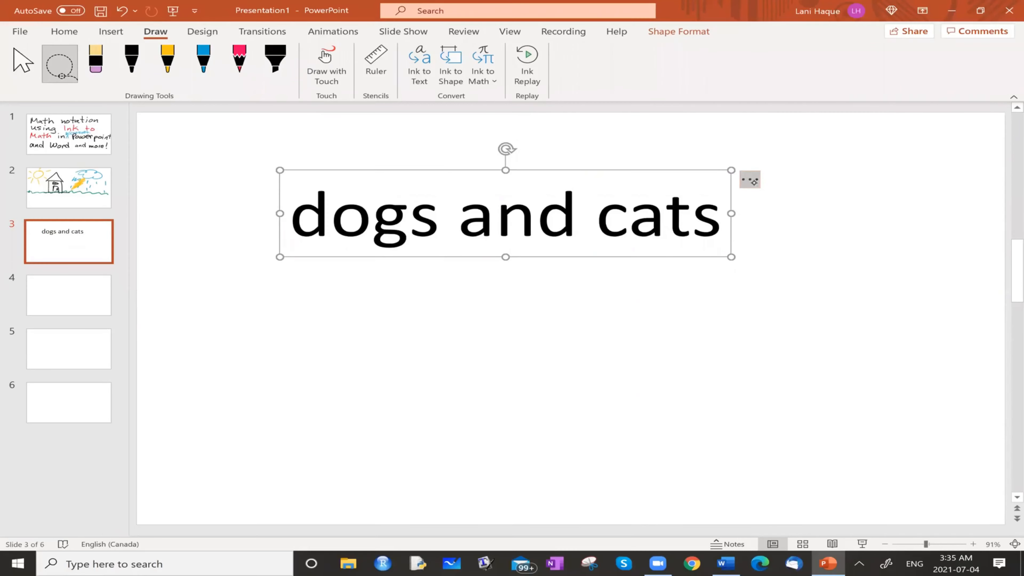
Switch "dogs and cats" back to its handwritten ink version and reconvert it to typed text, closing the design suggestions
click(749, 180)
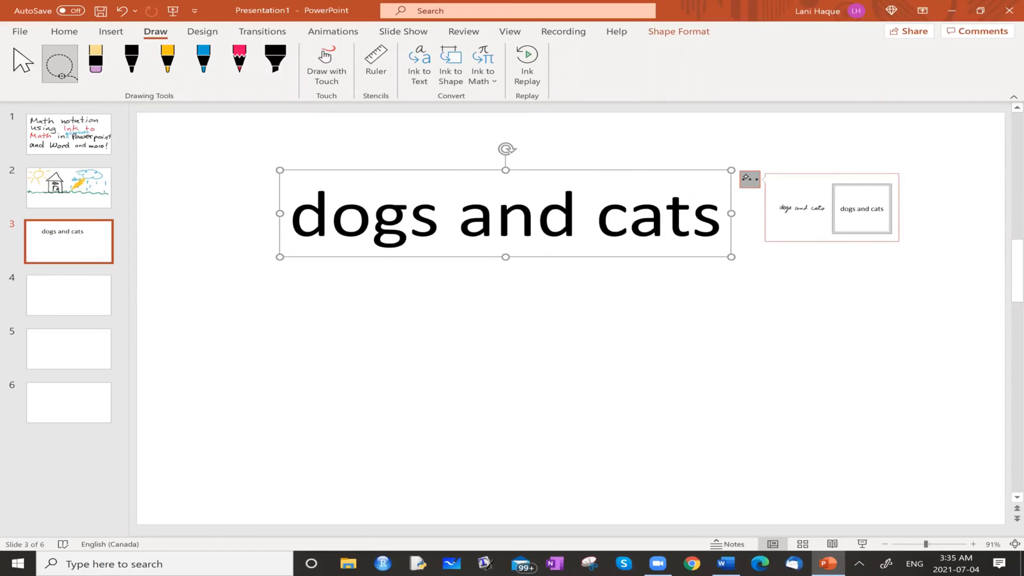
click(797, 218)
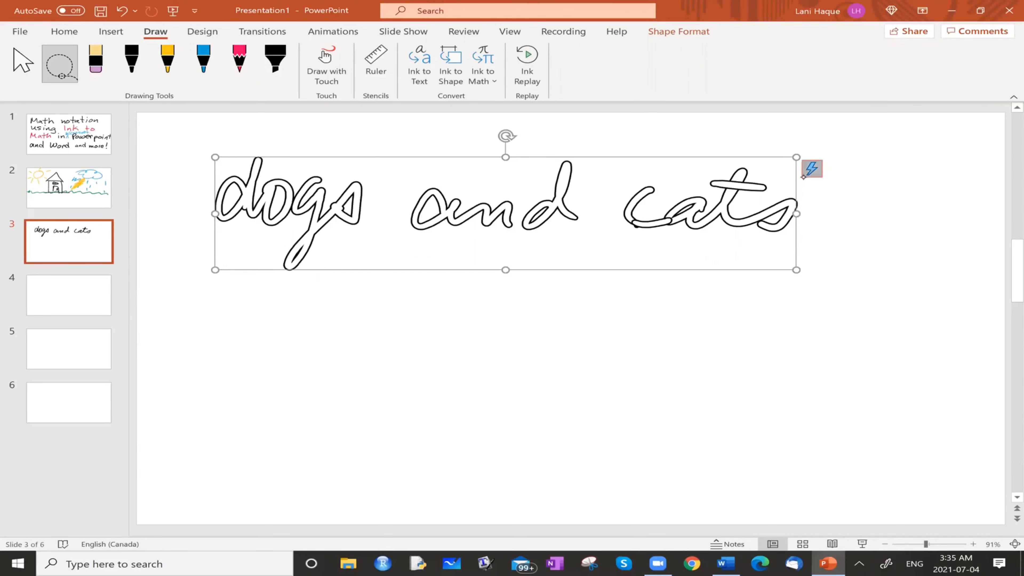
click(803, 176)
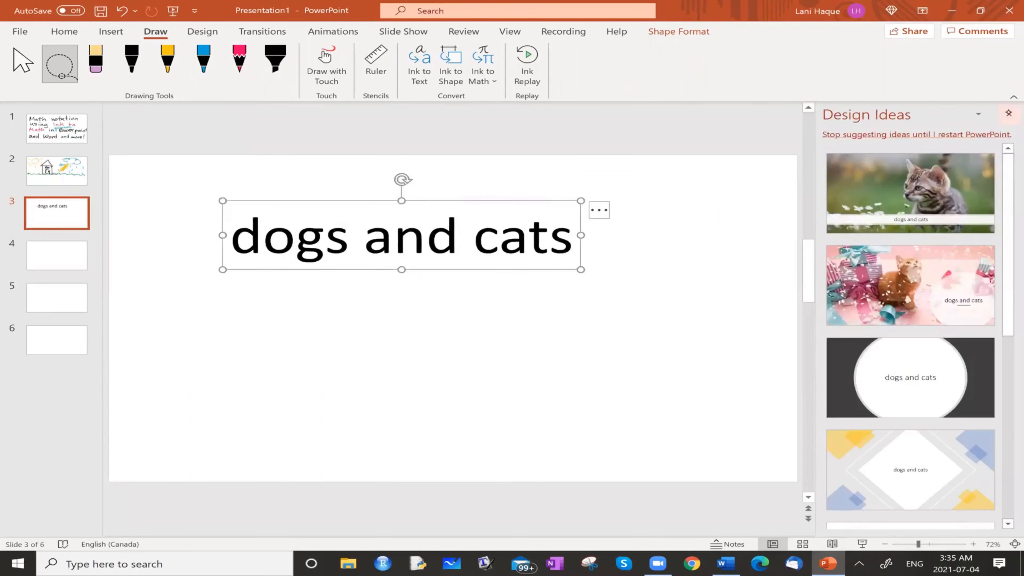
click(1009, 114)
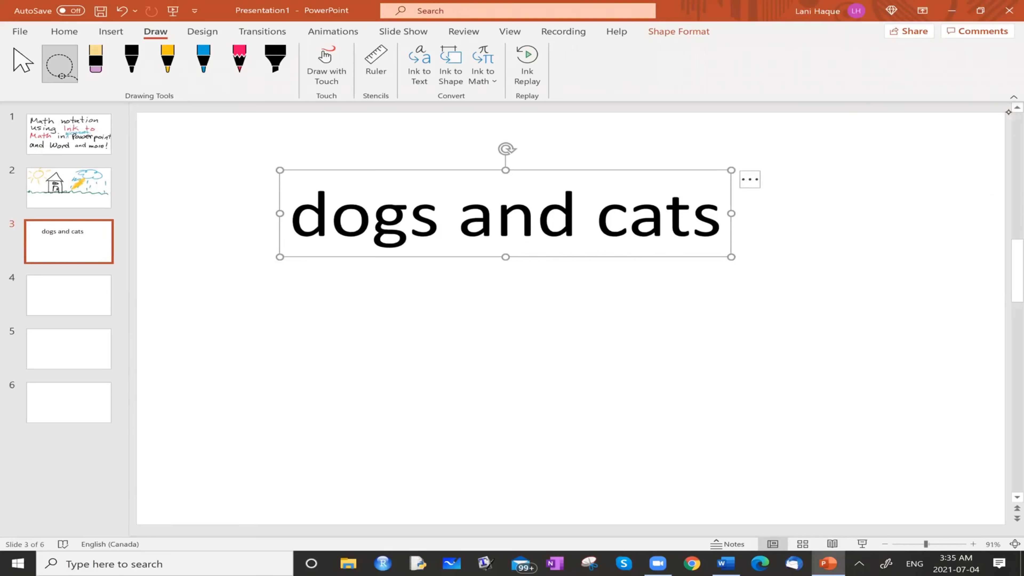
Handwrite "Home house" beneath the typed "dogs and cats" with the black pen
click(135, 61)
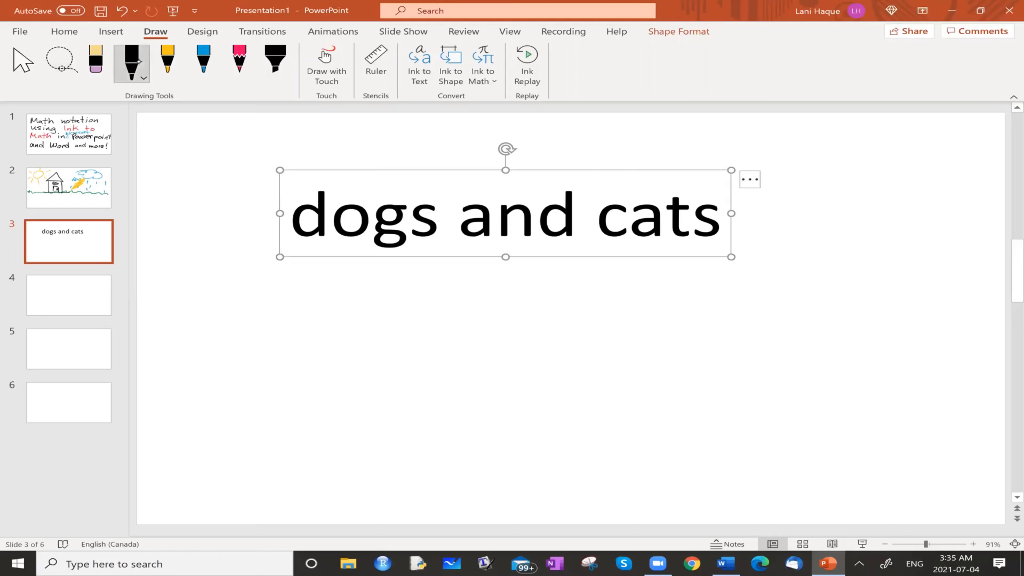
drag(274, 317, 273, 367)
drag(298, 318, 298, 365)
mouse_move(264, 334)
mouse_down()
mouse_move(319, 355)
mouse_move(433, 343)
mouse_move(436, 370)
mouse_up()
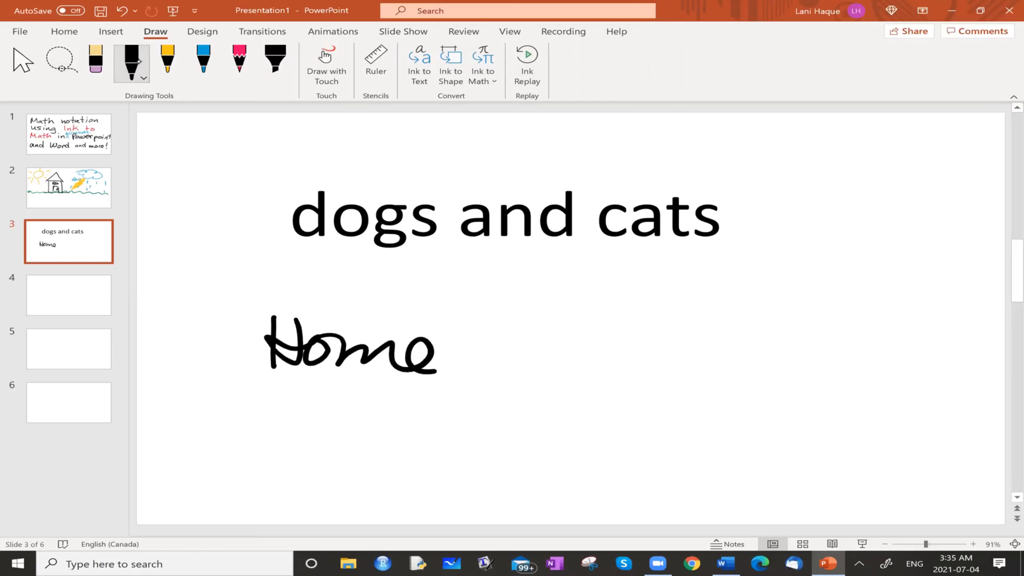
mouse_move(538, 319)
mouse_down()
mouse_move(572, 365)
mouse_move(613, 337)
mouse_move(720, 355)
mouse_move(738, 385)
mouse_up()
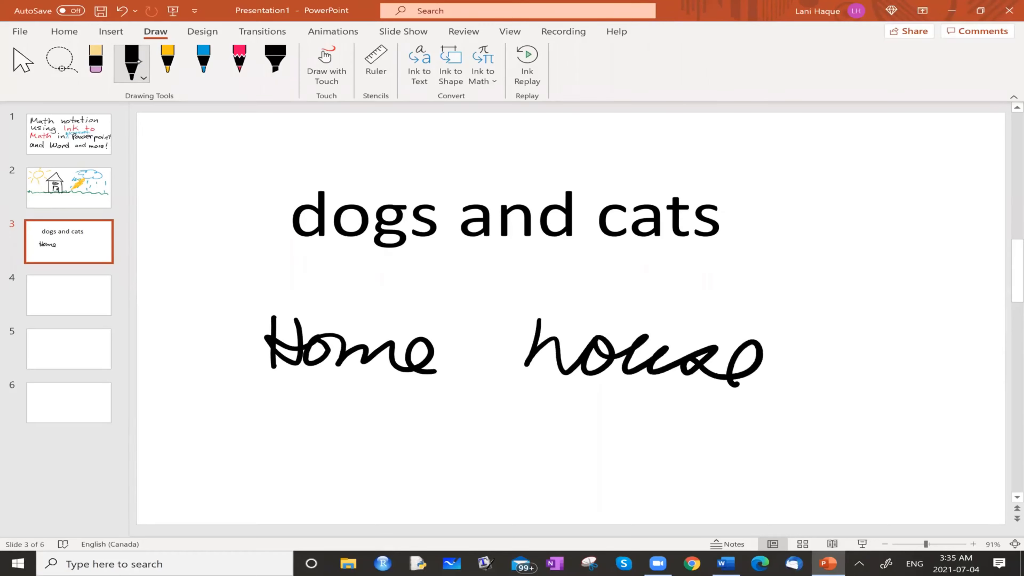
mouse_move(532, 346)
mouse_down()
mouse_move(567, 300)
mouse_move(538, 346)
mouse_up()
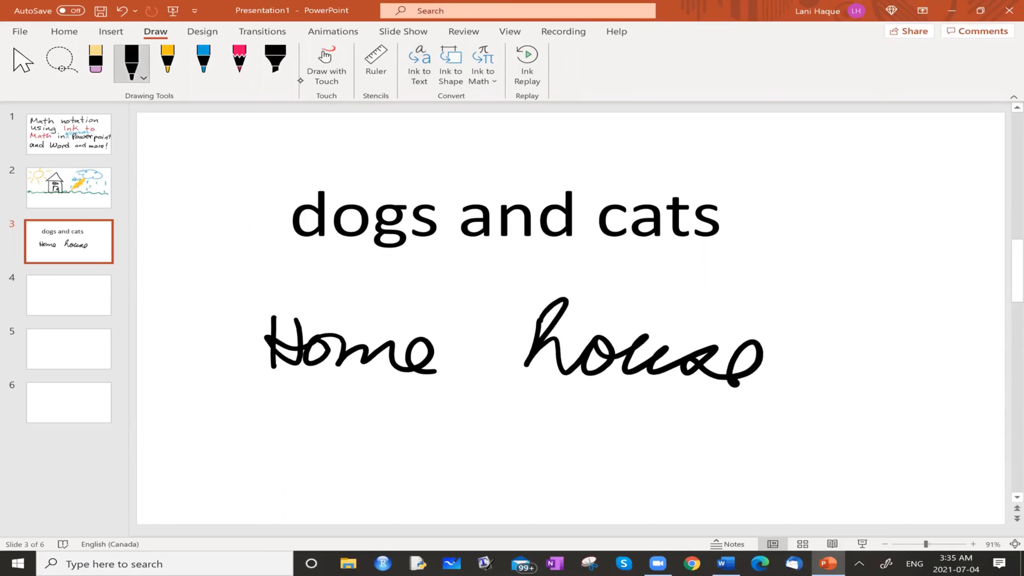
Lasso the handwritten "Home house" and convert it with Ink to Text
click(60, 63)
mouse_move(673, 276)
mouse_down()
mouse_move(252, 299)
mouse_move(800, 421)
mouse_up()
drag(628, 264, 617, 256)
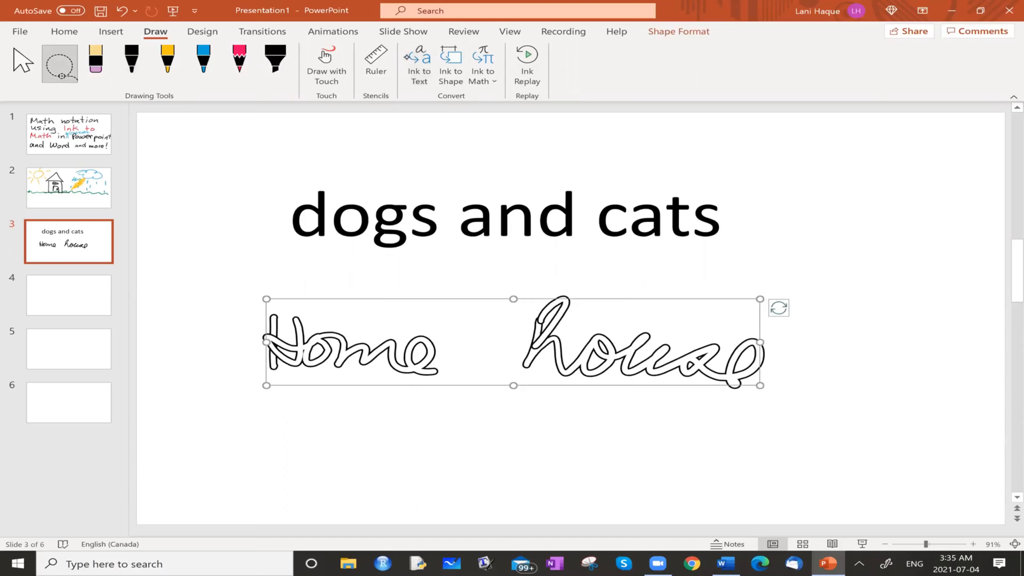
click(419, 65)
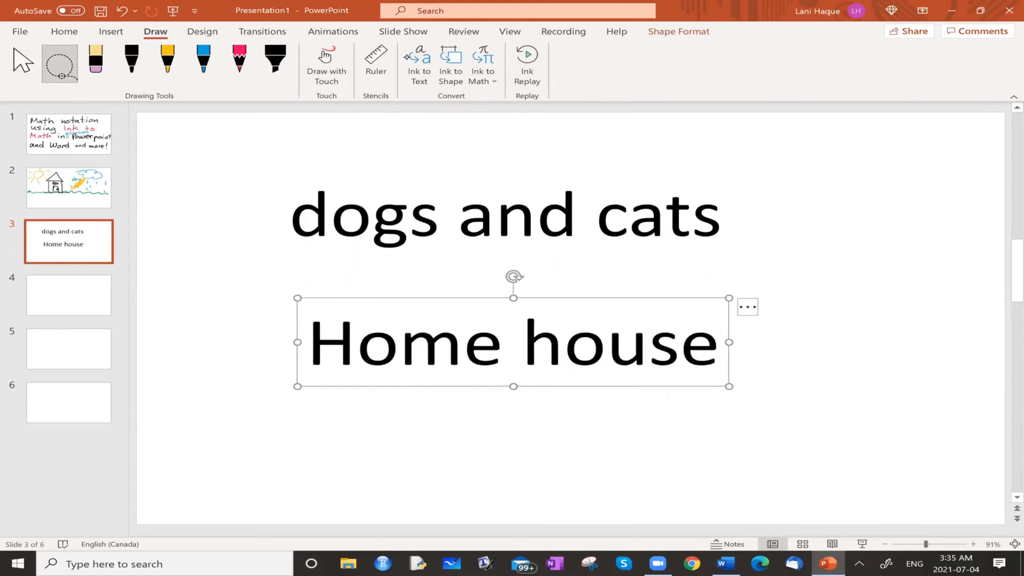
Draw a rough square, a triangle and a circle on blank slide 4 with the black pen
click(59, 300)
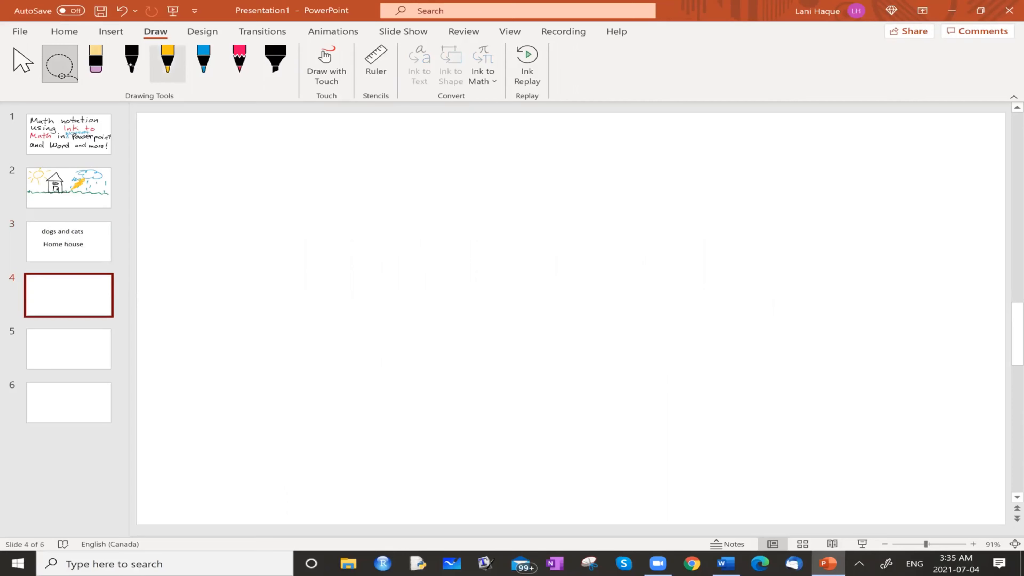
click(131, 63)
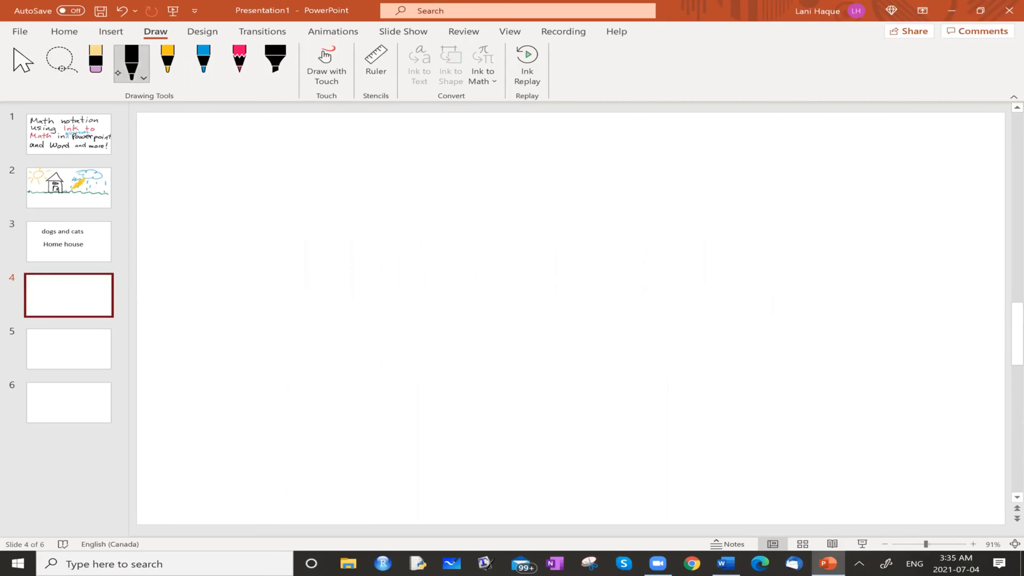
mouse_move(294, 196)
mouse_down()
mouse_move(306, 307)
mouse_move(441, 291)
mouse_move(294, 298)
mouse_up()
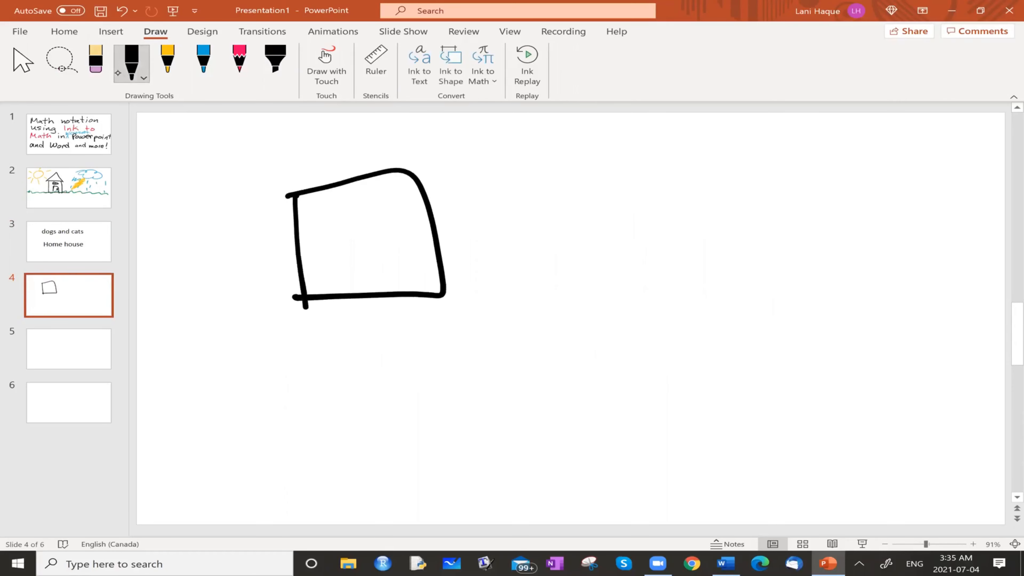
mouse_move(747, 199)
mouse_down()
mouse_move(679, 290)
mouse_move(661, 298)
mouse_up()
mouse_move(585, 375)
mouse_down()
mouse_move(487, 401)
mouse_move(587, 365)
mouse_up()
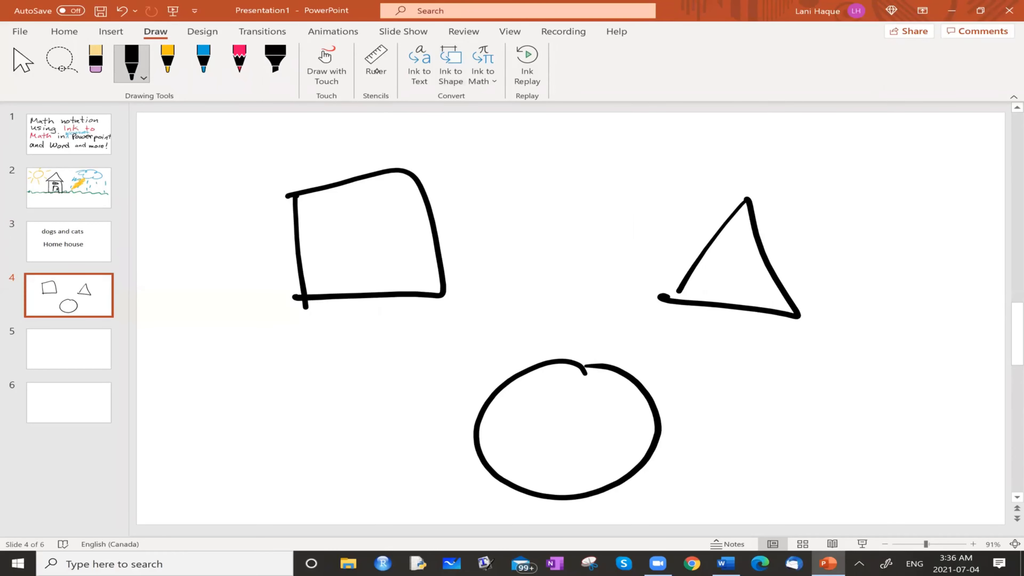
Lasso the hand-drawn square on slide 4 and convert it with Ink to Shape
click(56, 70)
click(63, 61)
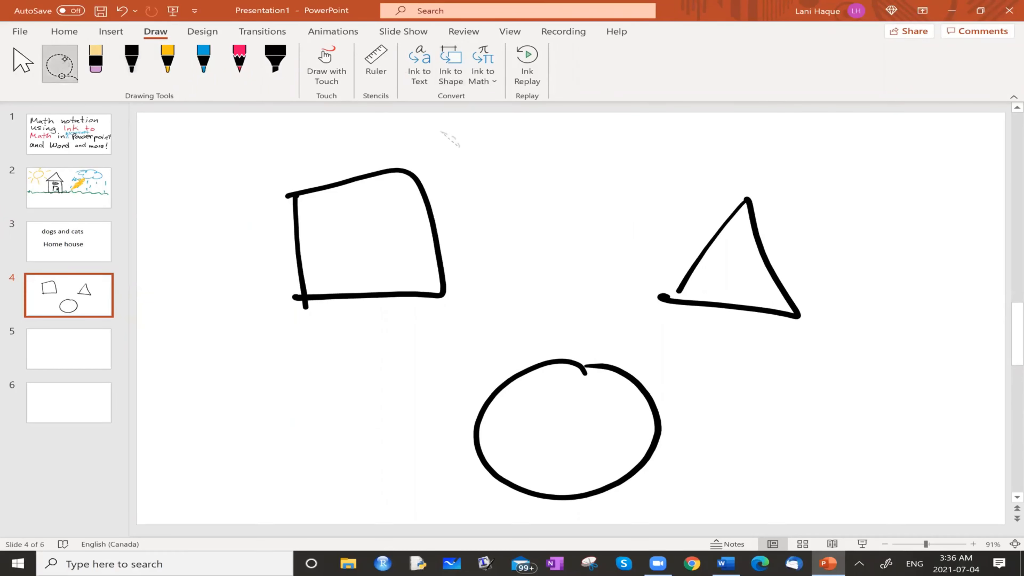
mouse_move(441, 132)
mouse_down()
mouse_move(298, 299)
mouse_move(419, 123)
mouse_up()
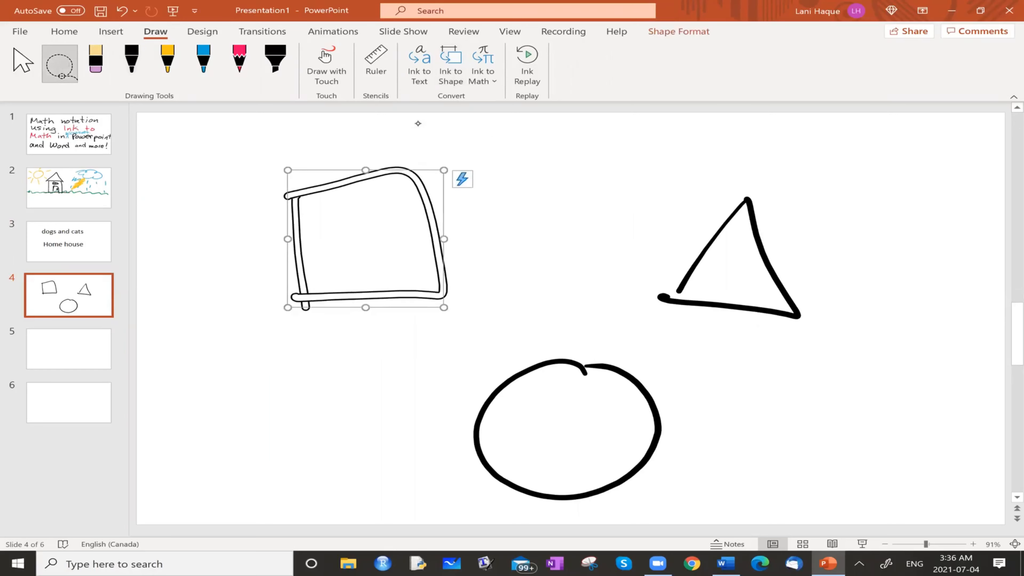
click(440, 75)
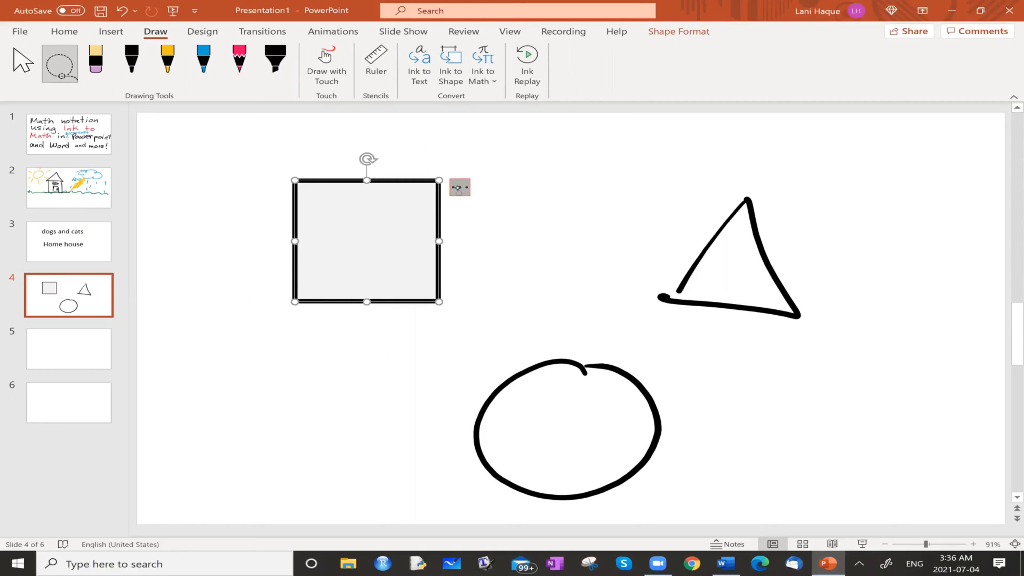
Switch the converted square to the irregular four-sided alternative shape and review its other shape alternatives
click(458, 187)
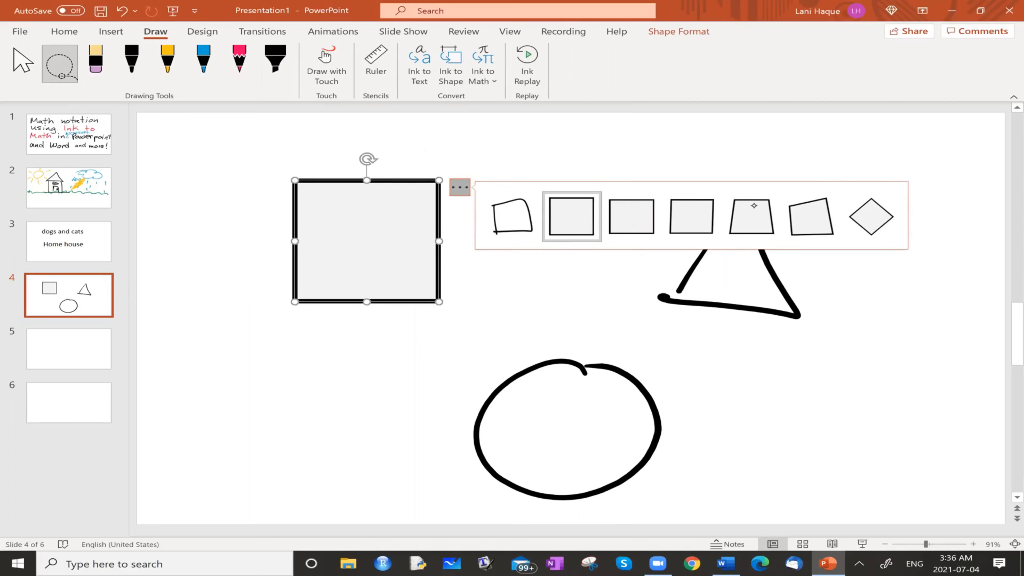
click(812, 228)
click(472, 180)
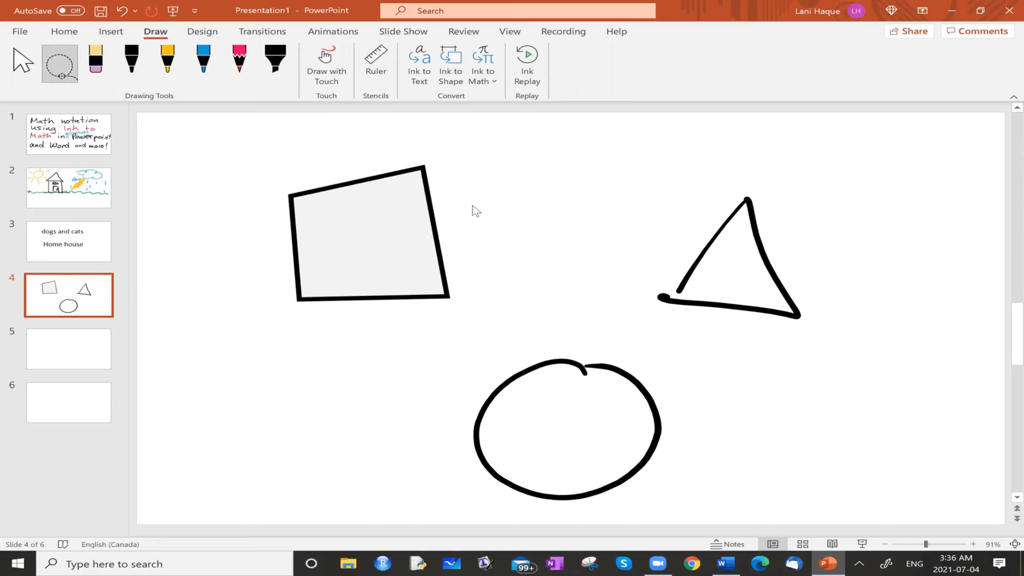
click(408, 205)
click(469, 173)
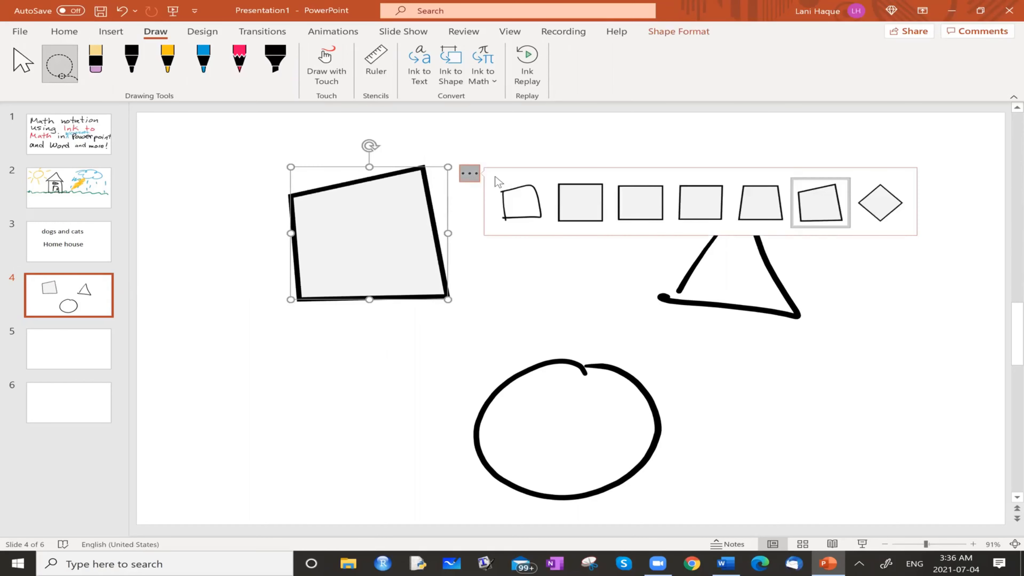
click(473, 294)
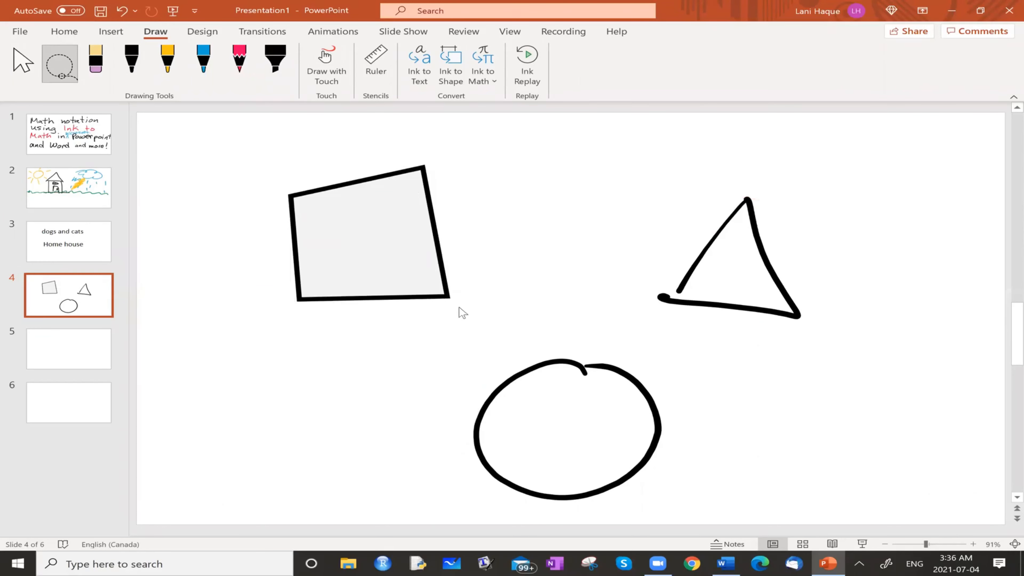
Replace the irregular four-sided shape with the diamond from its conversion alternatives
right_click(398, 201)
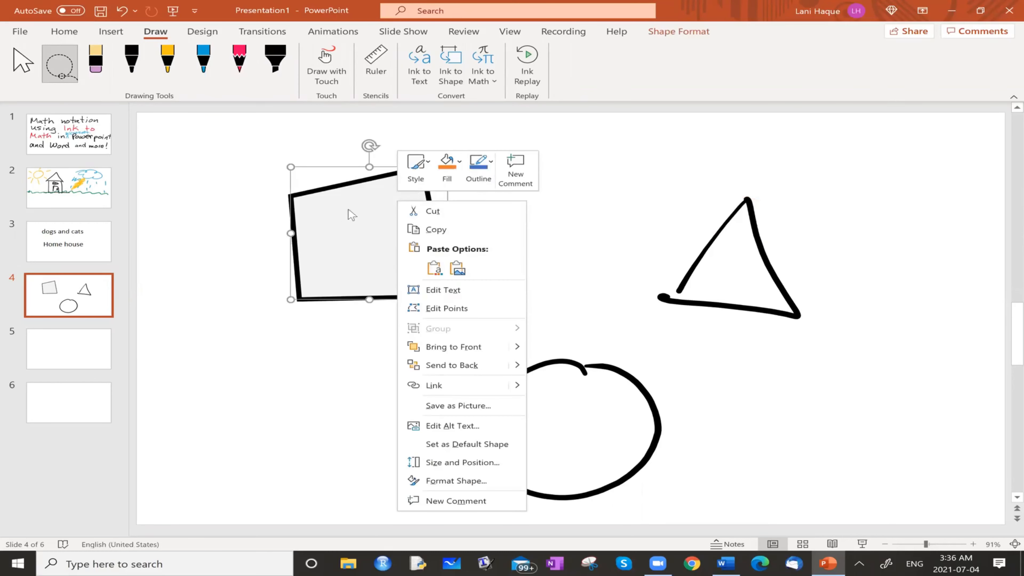
click(369, 205)
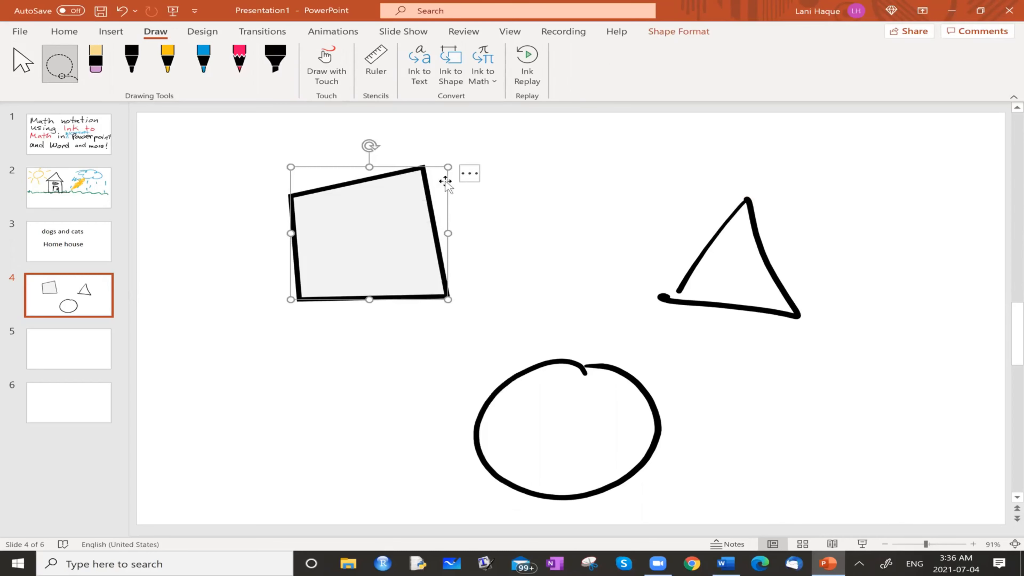
click(471, 175)
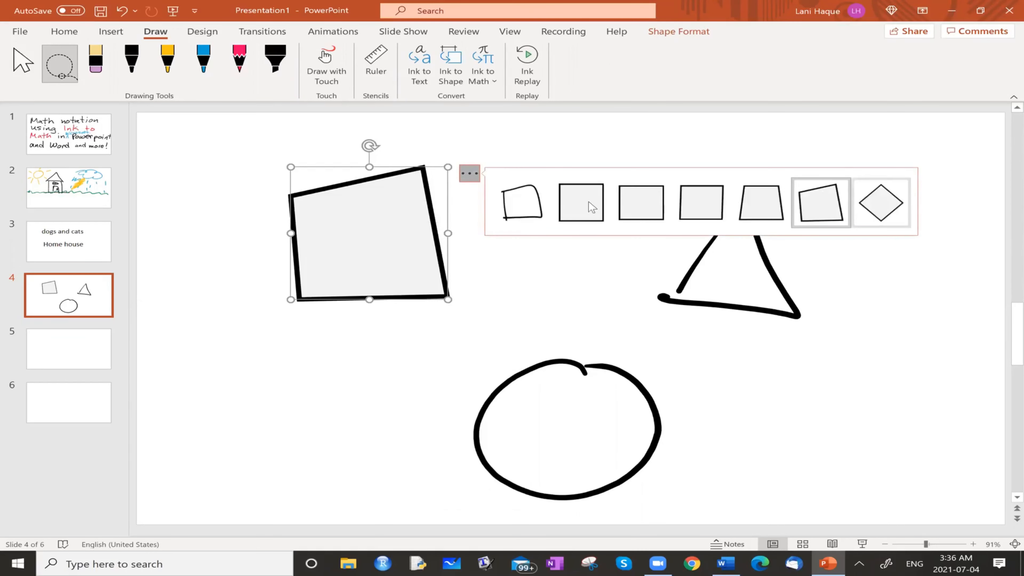
click(889, 211)
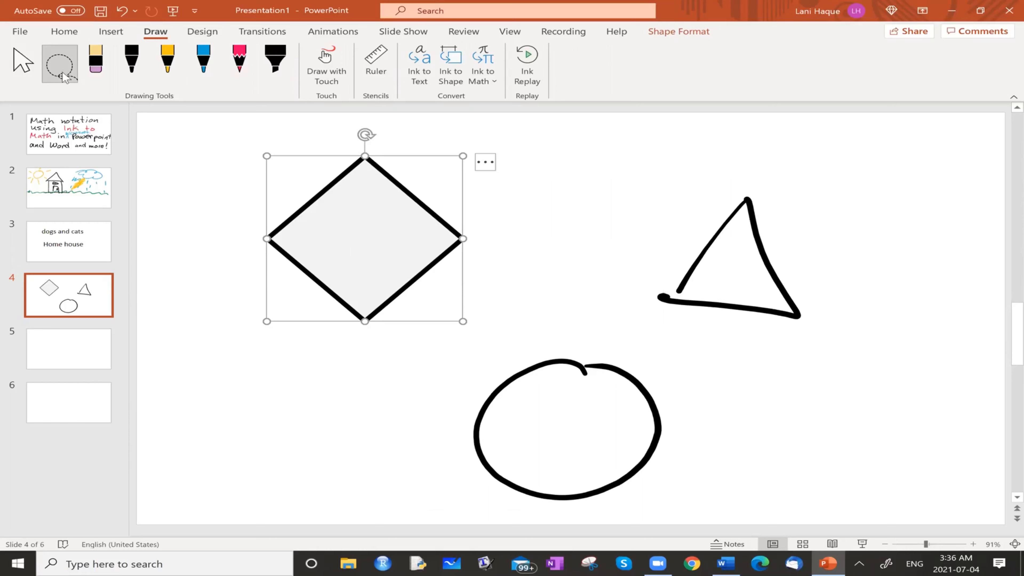
Lasso the hand-drawn triangle and circle in turn, converting each with Ink to Shape
mouse_move(778, 175)
mouse_down()
mouse_move(715, 174)
mouse_move(793, 370)
mouse_move(786, 179)
mouse_up()
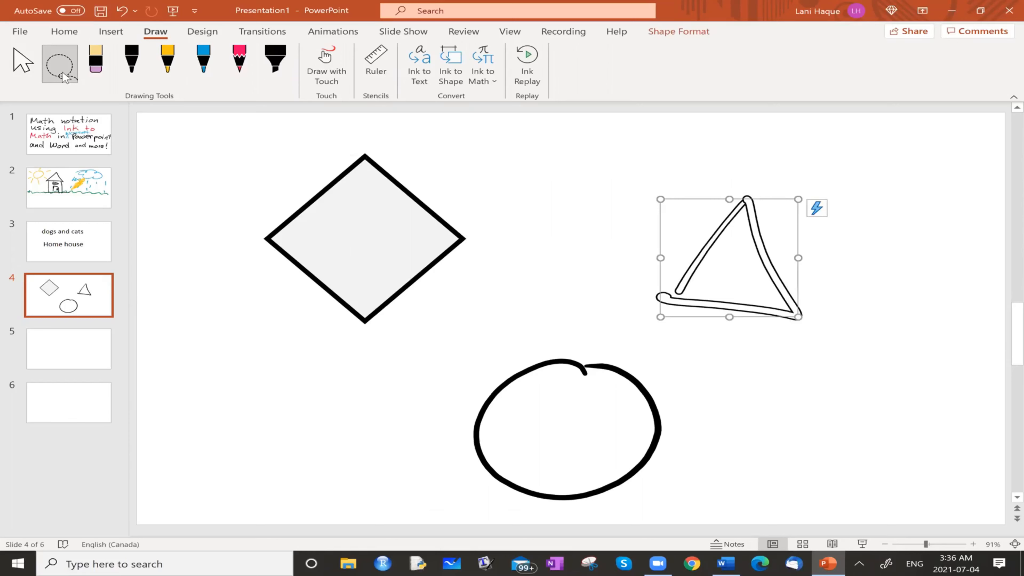
click(453, 79)
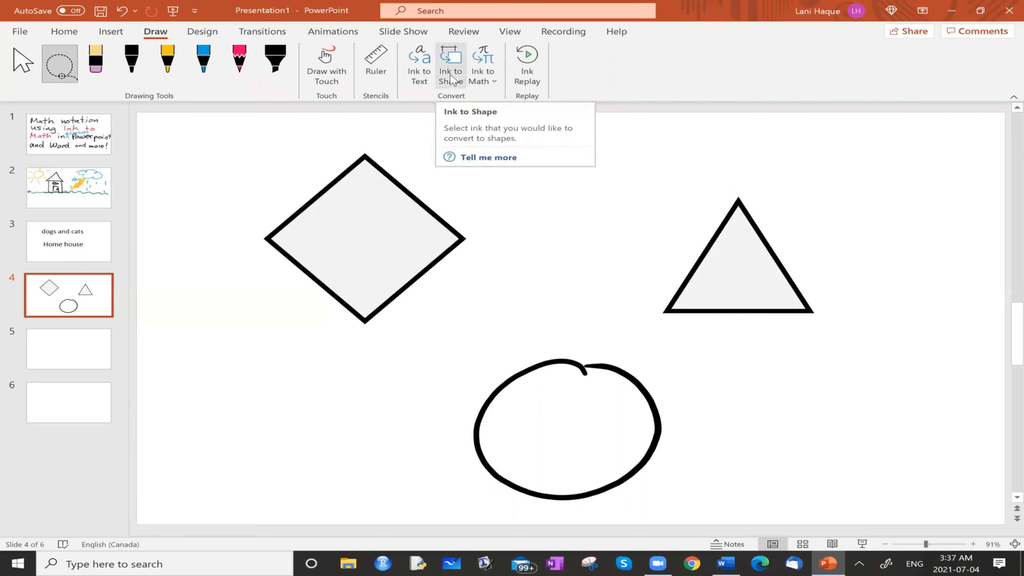
mouse_move(589, 323)
mouse_down()
mouse_move(599, 520)
mouse_move(590, 324)
mouse_up()
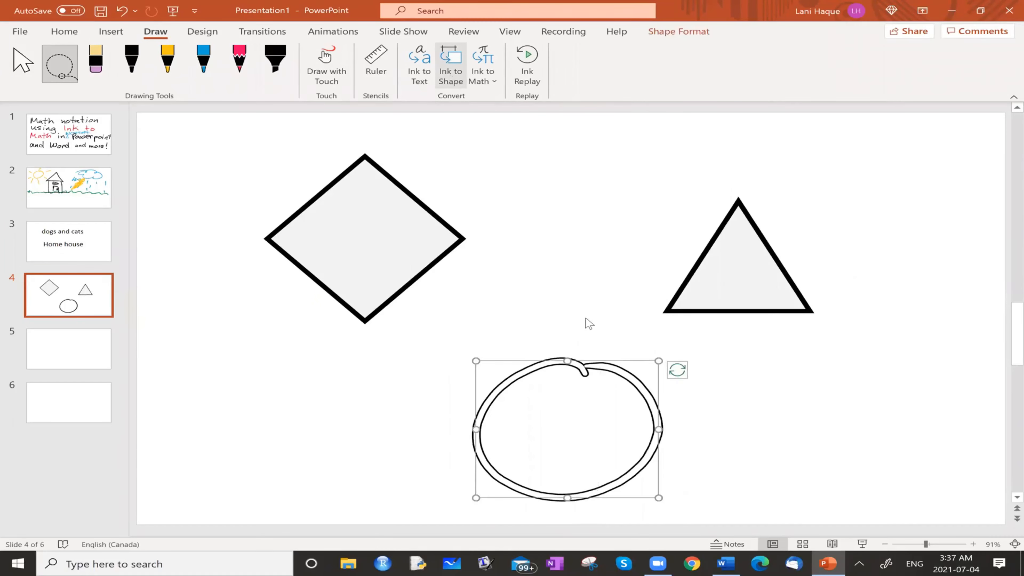
click(440, 85)
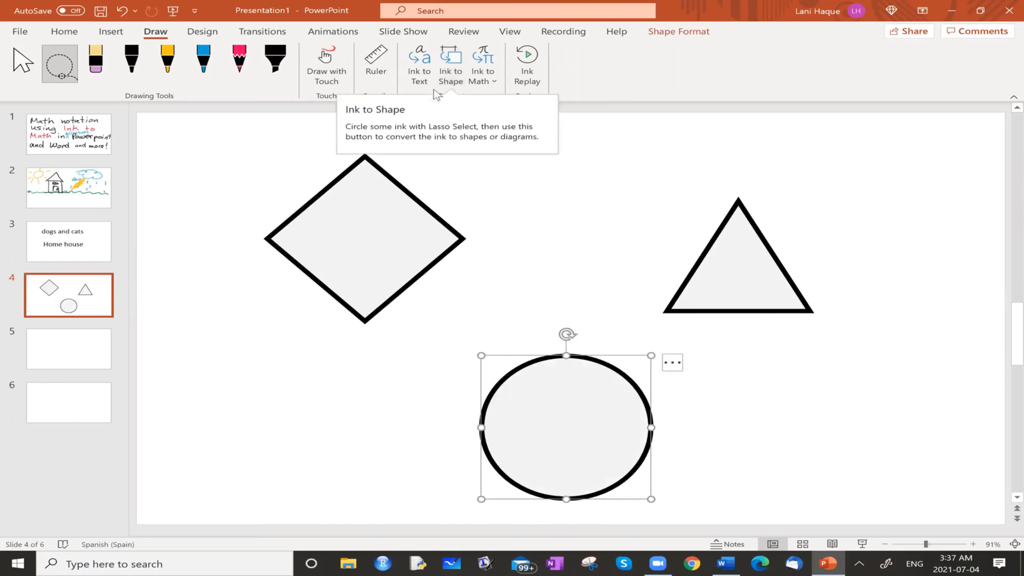
Draw a five-pointed star with the black pen between the diamond and triangle, and convert it with Ink to Shape
click(136, 76)
mouse_move(569, 150)
mouse_down()
mouse_move(523, 210)
mouse_move(598, 220)
mouse_move(617, 162)
mouse_move(518, 209)
mouse_up()
click(79, 68)
mouse_move(516, 133)
mouse_down()
mouse_move(613, 129)
mouse_move(510, 137)
mouse_up()
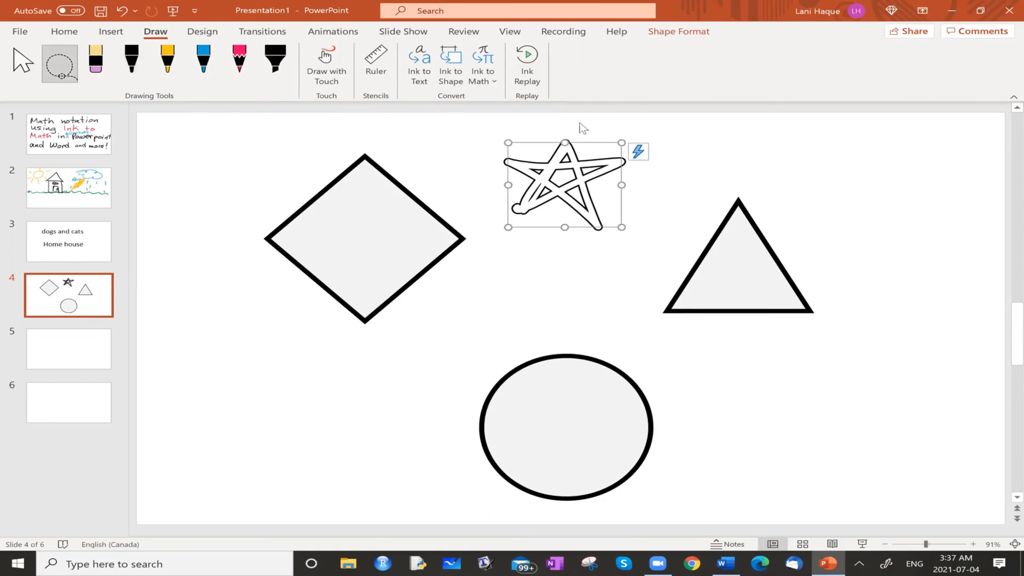
click(432, 71)
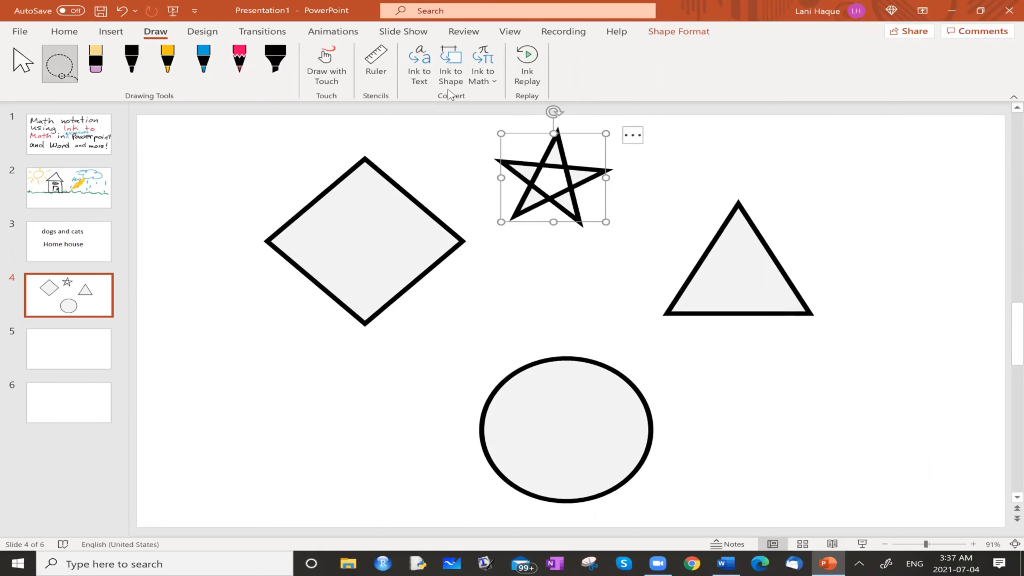
Handwrite the expression 2x² + 4x − 1 with the black pen near the top of blank slide 5
click(77, 356)
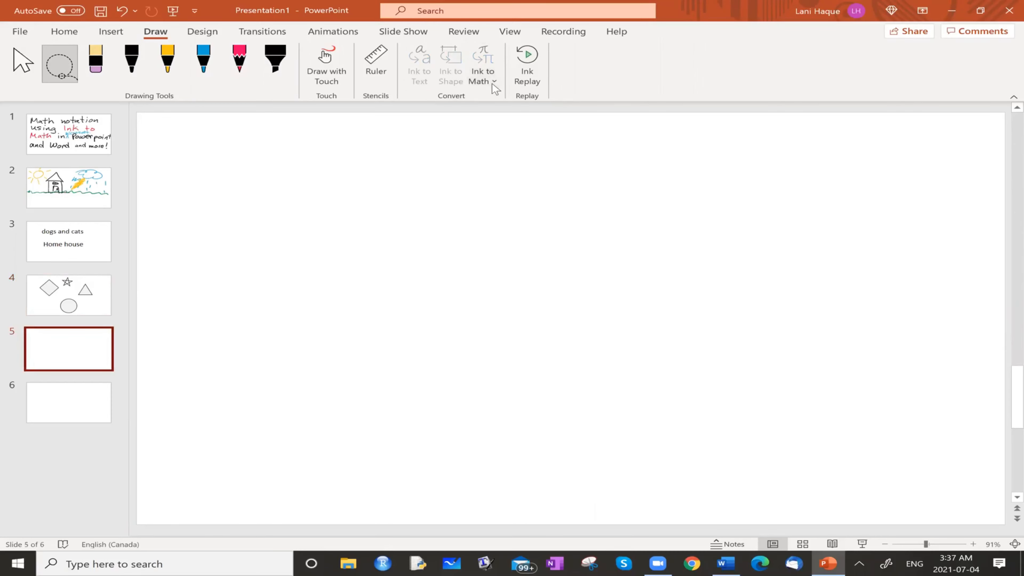
click(129, 74)
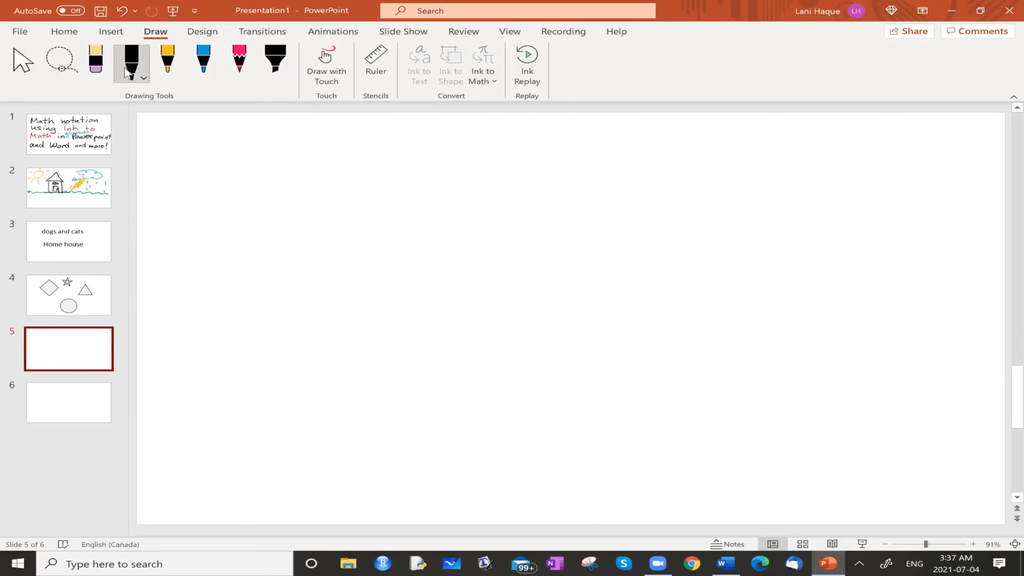
mouse_move(211, 180)
mouse_down()
mouse_move(196, 210)
mouse_move(289, 215)
mouse_up()
mouse_move(286, 173)
mouse_down()
mouse_move(250, 212)
mouse_move(299, 182)
mouse_move(333, 182)
mouse_up()
mouse_move(377, 174)
mouse_down()
mouse_move(378, 215)
mouse_move(397, 189)
mouse_up()
drag(445, 158, 451, 193)
drag(451, 172, 435, 221)
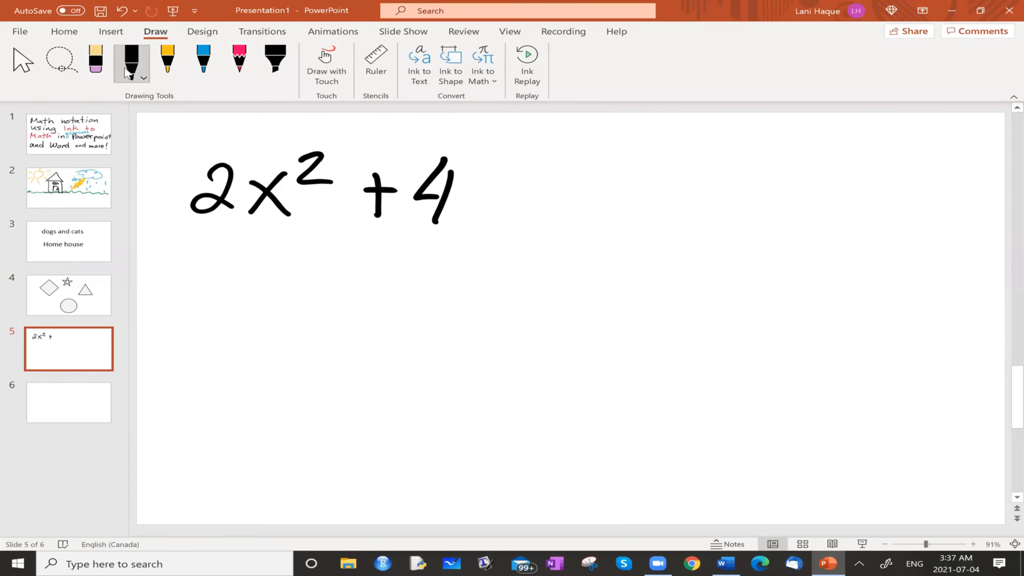
drag(477, 184, 510, 223)
drag(507, 183, 476, 218)
drag(528, 198, 580, 198)
drag(615, 173, 619, 223)
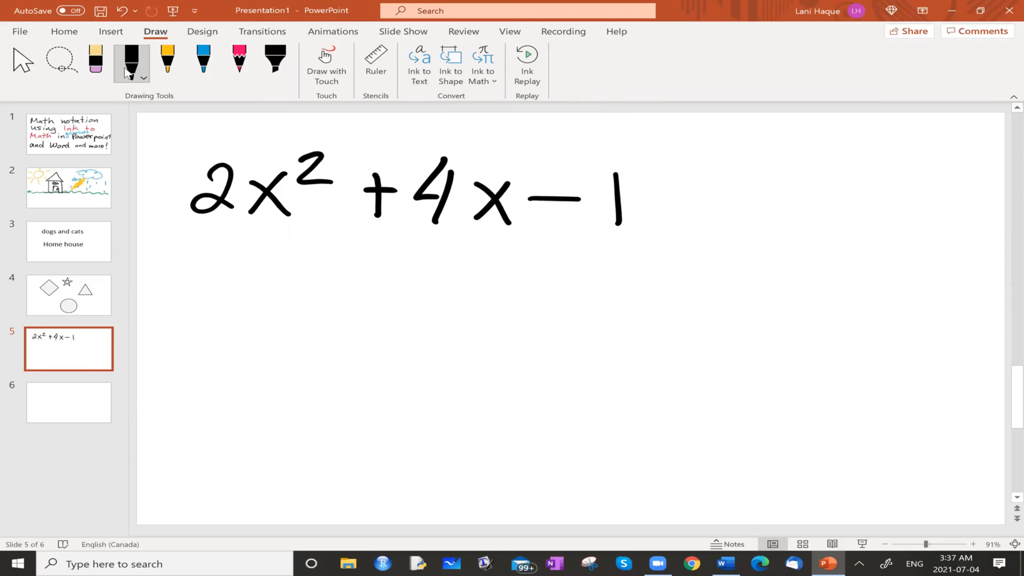
Lasso the handwritten 2x² + 4x − 1, convert it with Ink to Math and dismiss the design suggestions
click(67, 70)
mouse_move(604, 141)
mouse_down()
mouse_move(491, 126)
mouse_move(169, 187)
mouse_move(711, 235)
mouse_move(540, 120)
mouse_up()
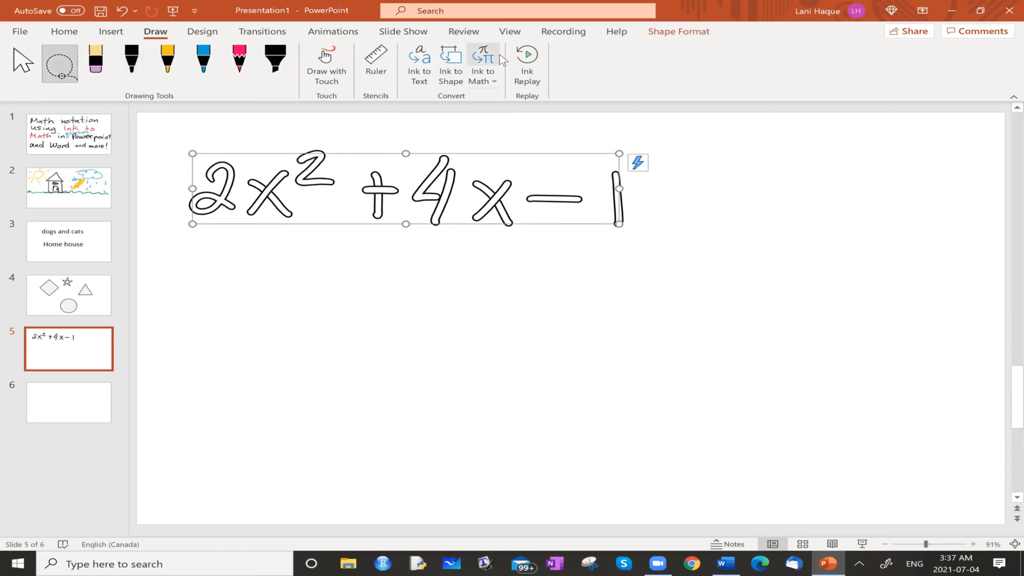
click(494, 76)
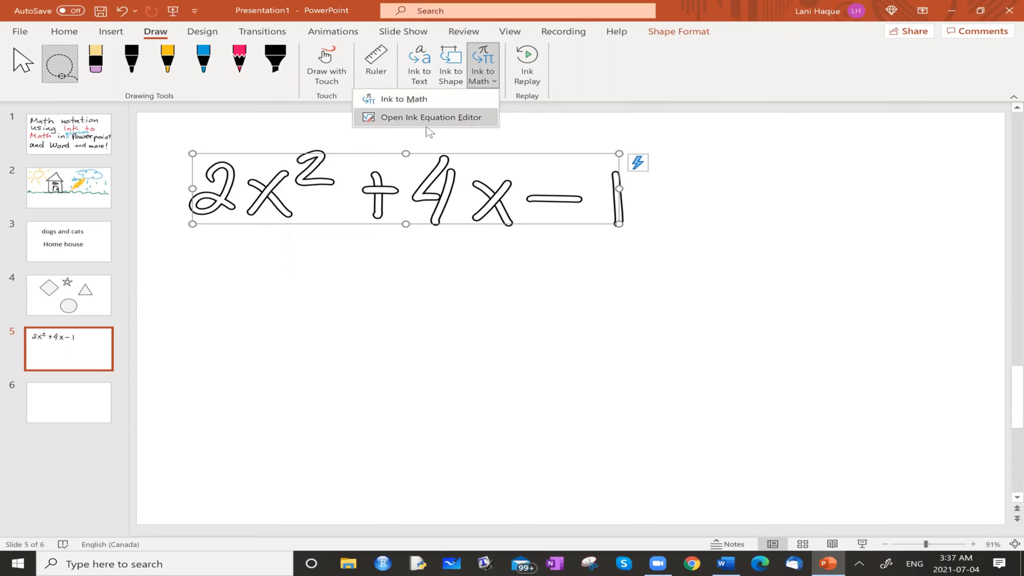
click(405, 100)
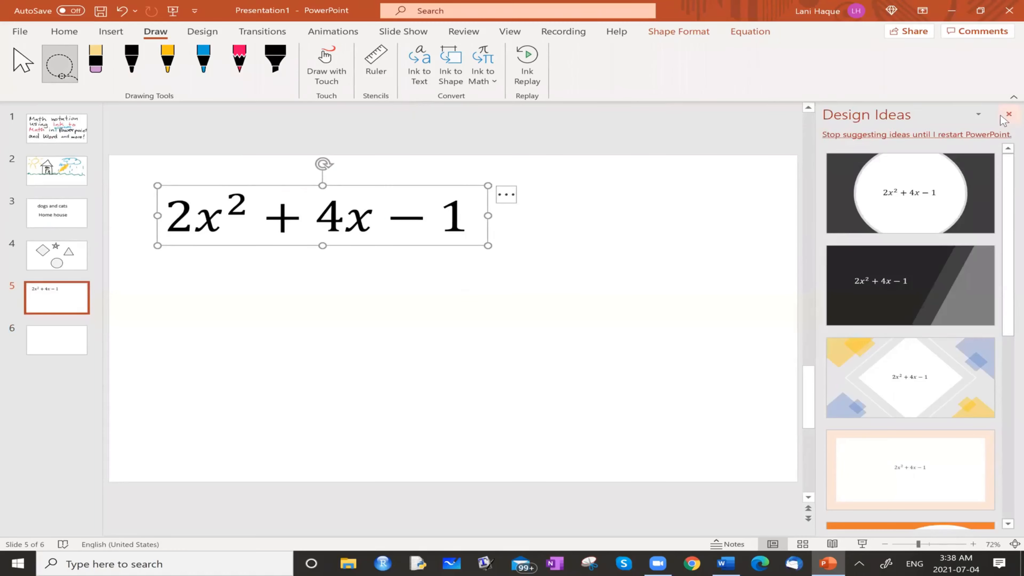
click(1007, 114)
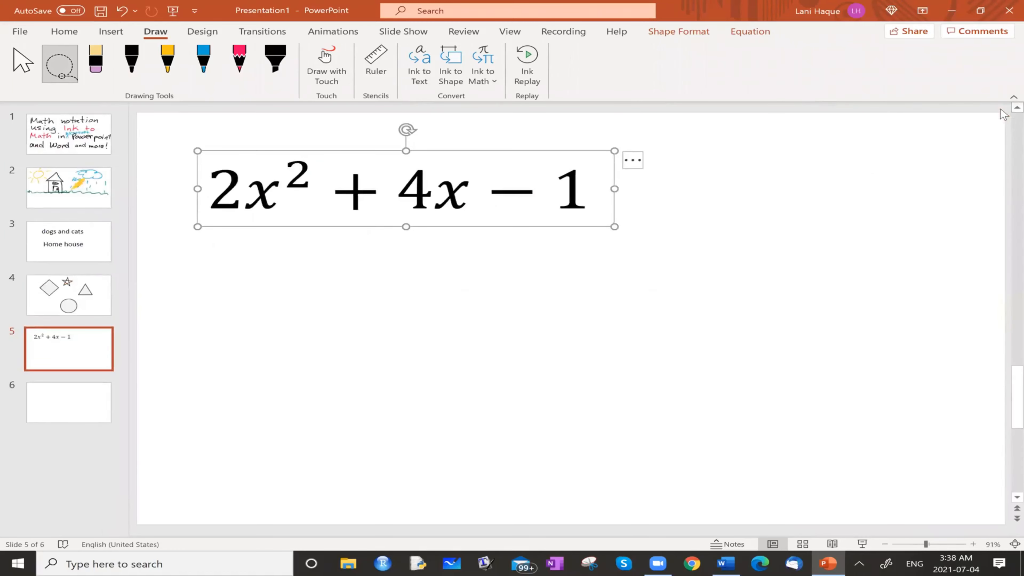
Handwrite the integral from a to b of 3x³ dx beneath the typed expression with the black pen
click(139, 74)
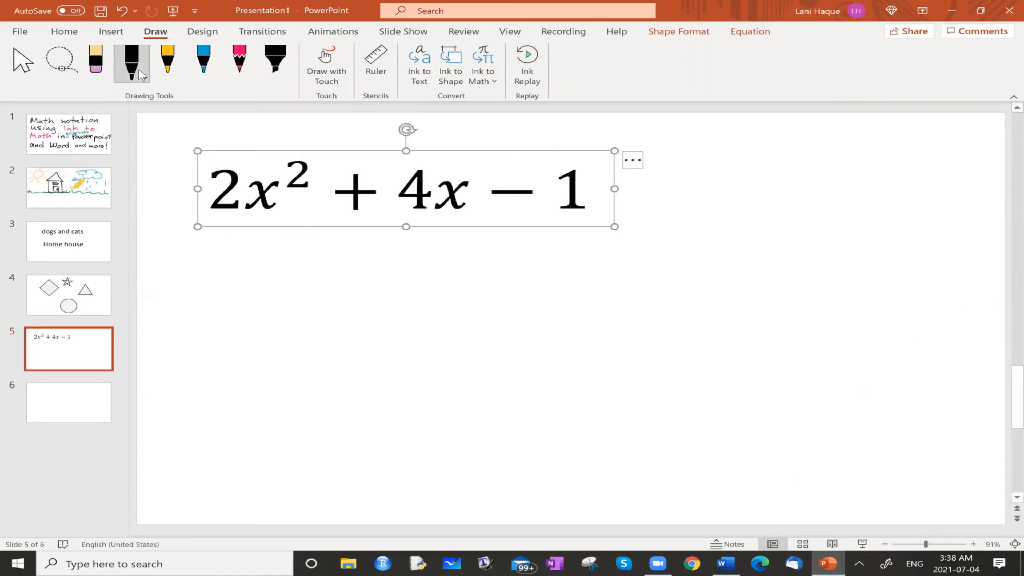
drag(339, 279, 298, 365)
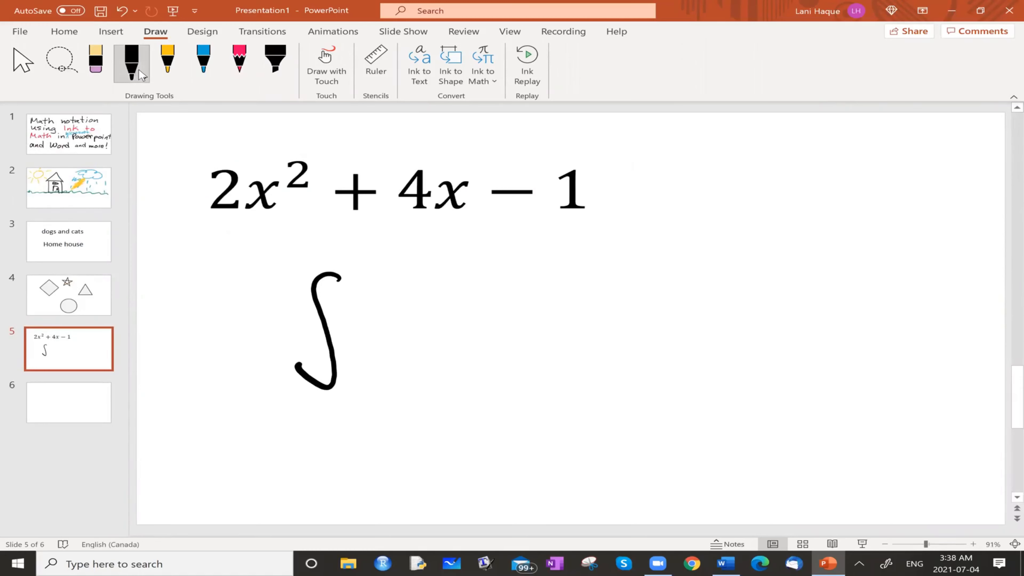
drag(333, 405, 360, 407)
drag(305, 228, 307, 254)
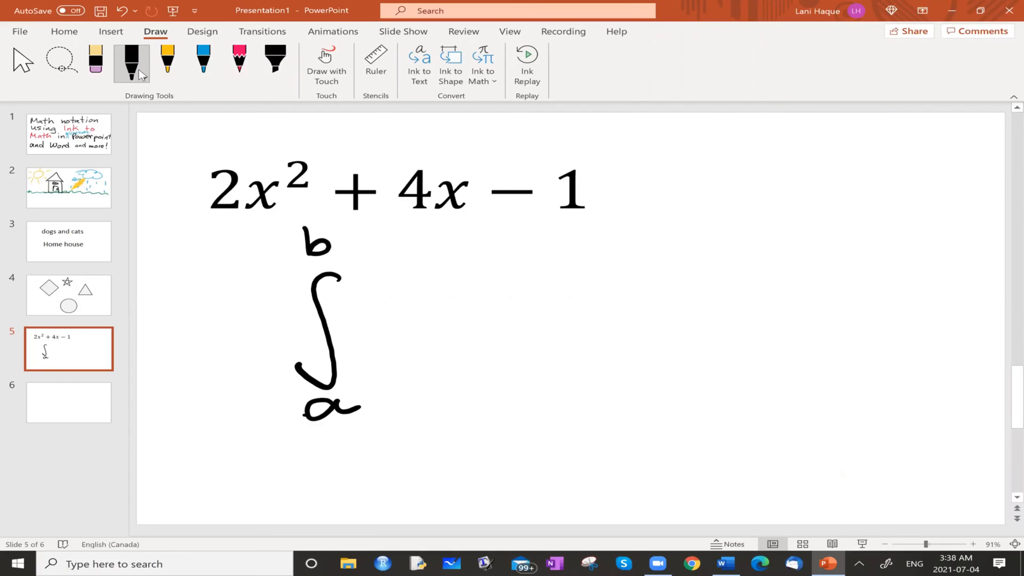
mouse_move(353, 311)
mouse_down()
mouse_move(369, 325)
mouse_move(354, 342)
mouse_up()
mouse_move(406, 317)
mouse_down()
mouse_move(419, 323)
mouse_move(402, 341)
mouse_up()
mouse_move(439, 292)
mouse_down()
mouse_move(448, 299)
mouse_move(437, 323)
mouse_up()
mouse_move(502, 334)
mouse_down()
mouse_move(542, 346)
mouse_move(506, 351)
mouse_up()
Lasso the handwritten integral and convert it with Ink to Math
click(71, 75)
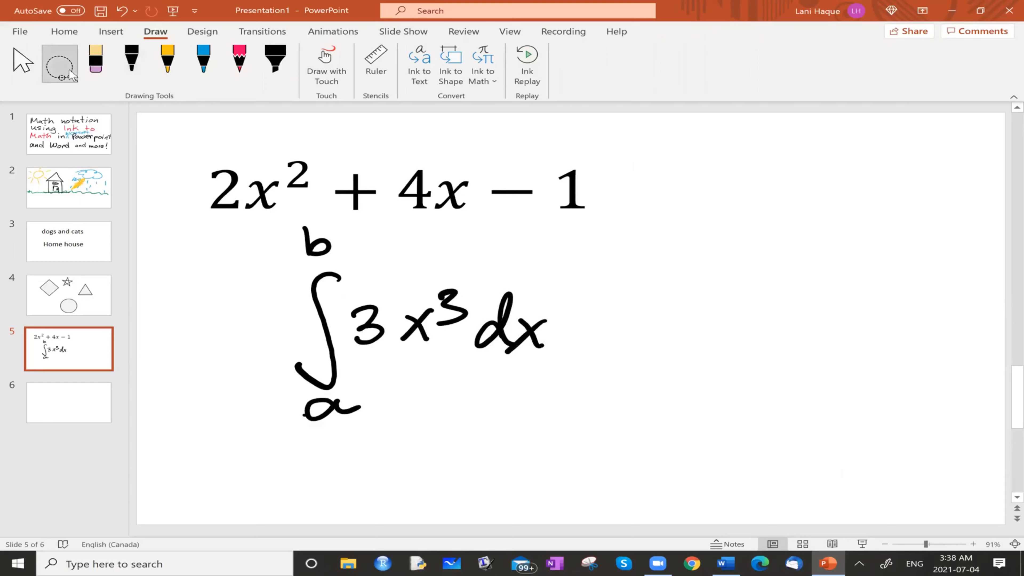
mouse_move(524, 244)
mouse_down()
mouse_move(387, 218)
mouse_move(262, 403)
mouse_move(530, 334)
mouse_move(512, 229)
mouse_up()
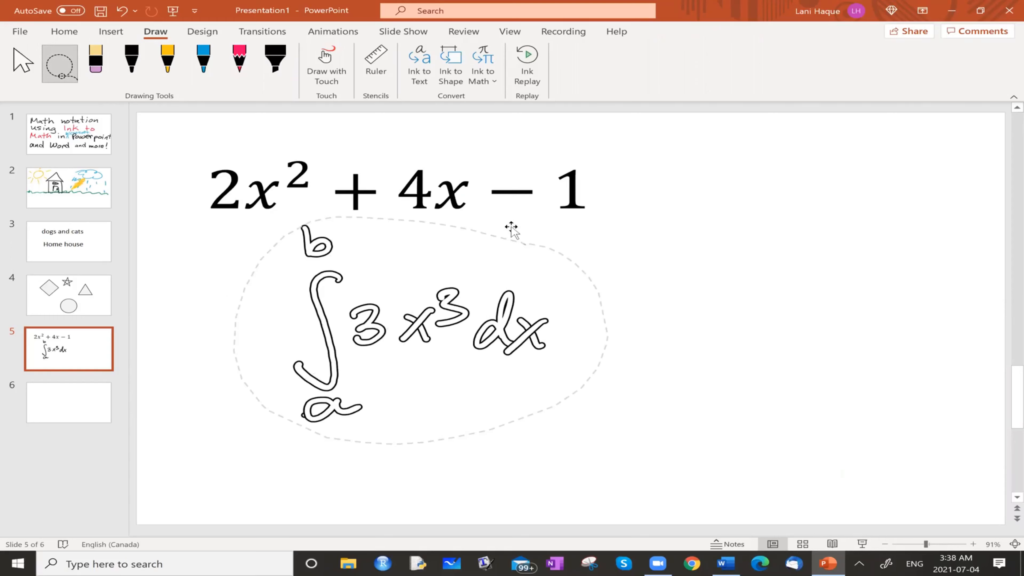
click(486, 74)
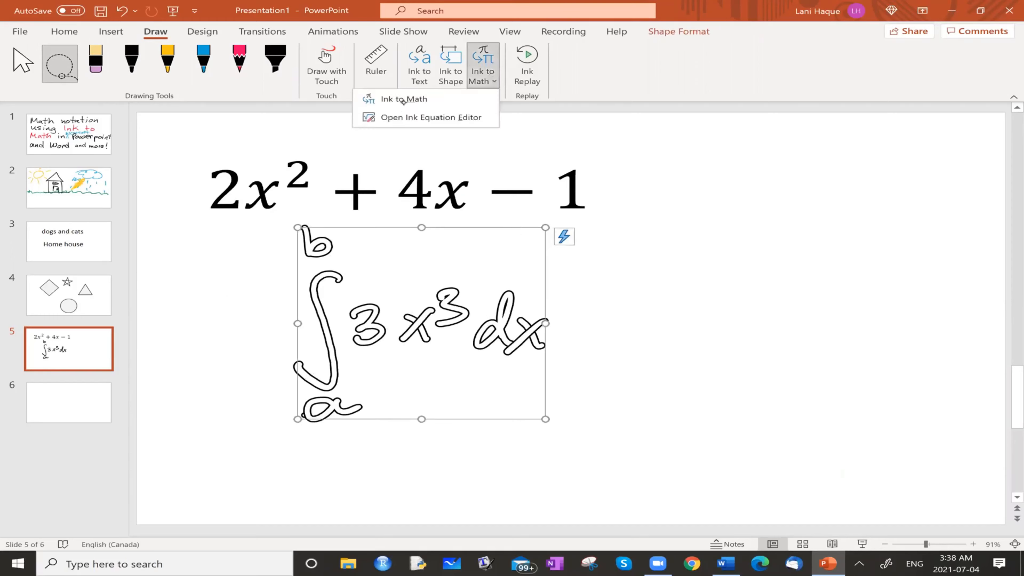
click(418, 99)
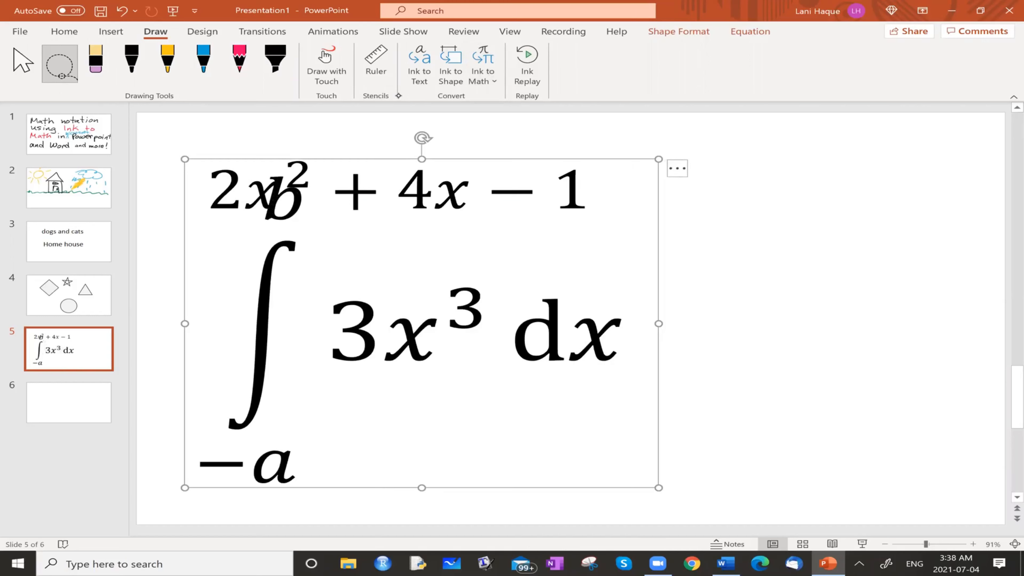
Open the Ink Equation Editor on blank slide 6
click(69, 399)
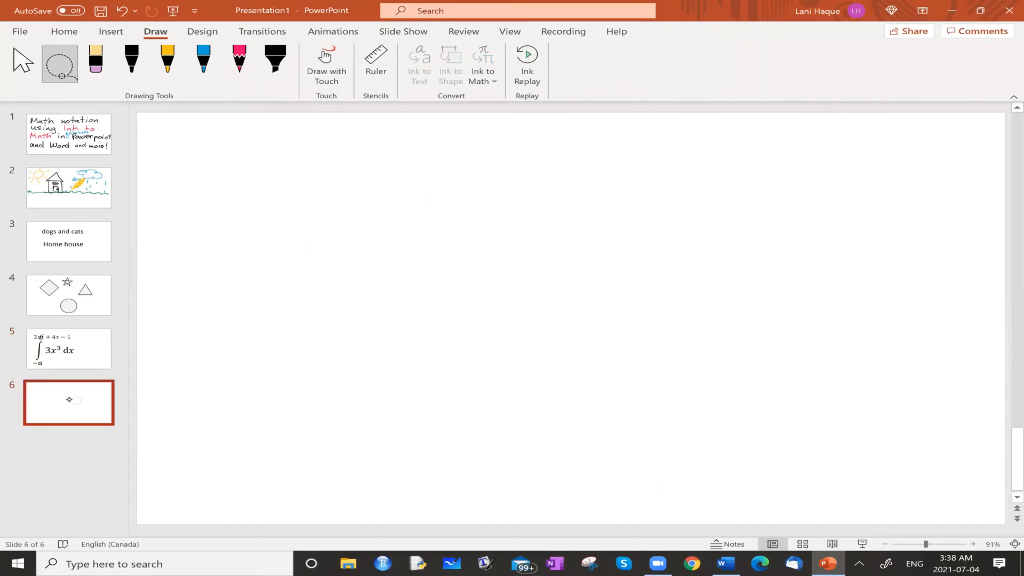
click(485, 76)
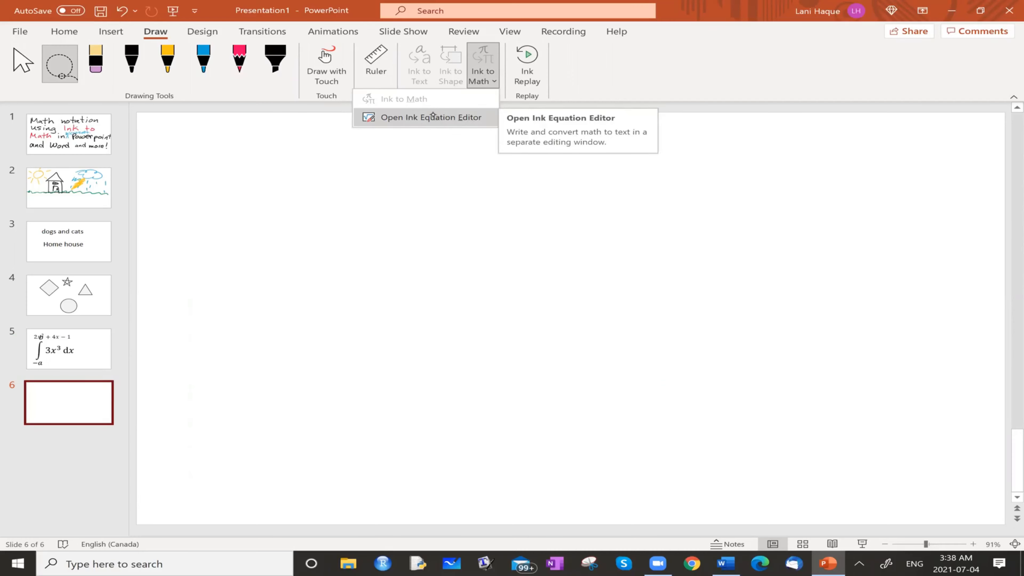
click(430, 119)
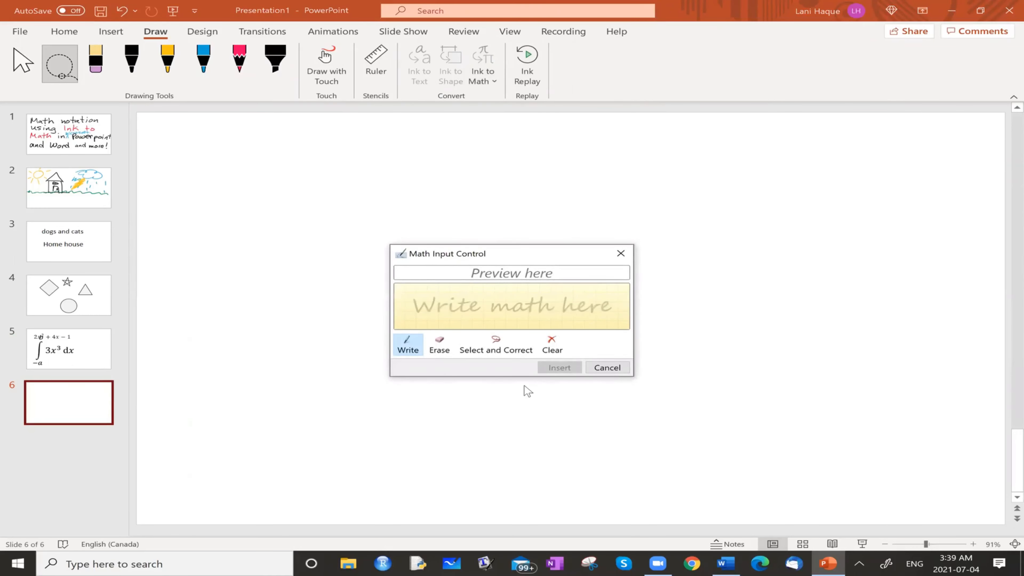
Enlarge the equation editor's writing area, handwrite 2x² + 4x − 1 in it and insert the equation on slide 6
drag(518, 377, 515, 487)
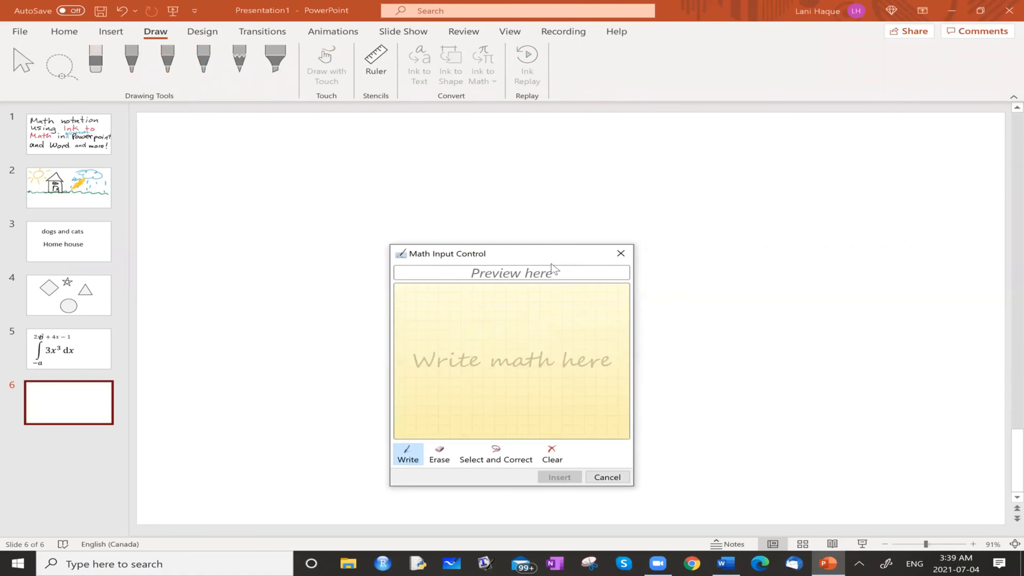
drag(522, 256, 510, 173)
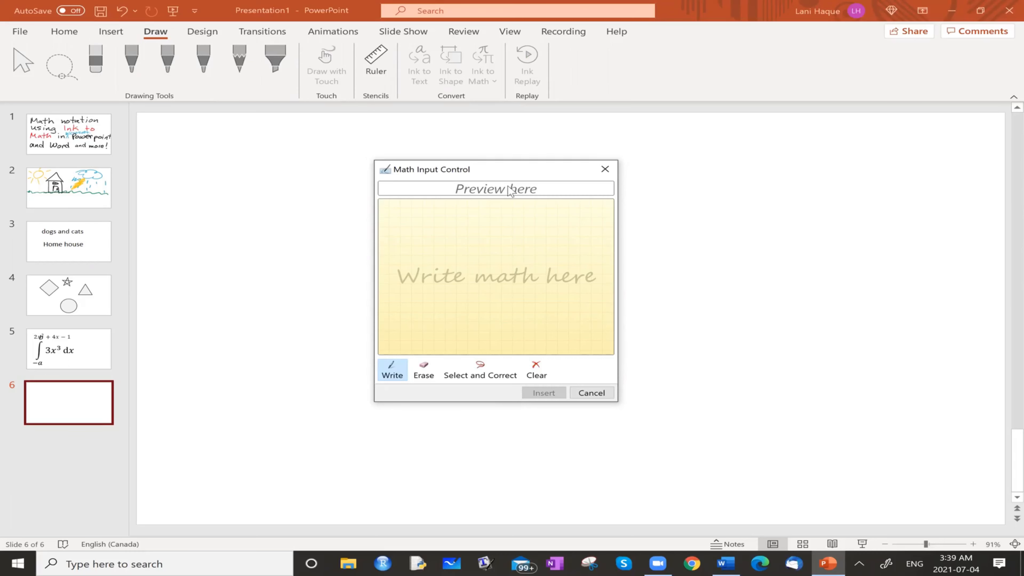
drag(409, 232, 459, 252)
mouse_move(458, 231)
mouse_down()
mouse_move(434, 254)
mouse_move(482, 237)
mouse_move(504, 254)
mouse_move(537, 240)
mouse_up()
mouse_move(535, 225)
mouse_down()
mouse_move(530, 261)
mouse_move(560, 265)
mouse_up()
mouse_move(562, 242)
mouse_down()
mouse_move(541, 263)
mouse_move(583, 250)
mouse_move(587, 266)
mouse_up()
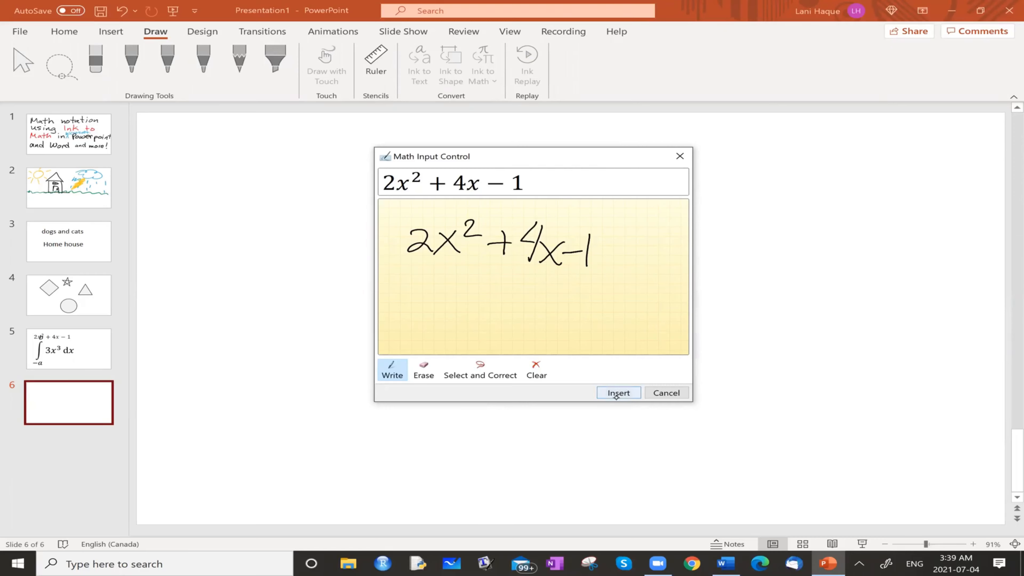
click(601, 387)
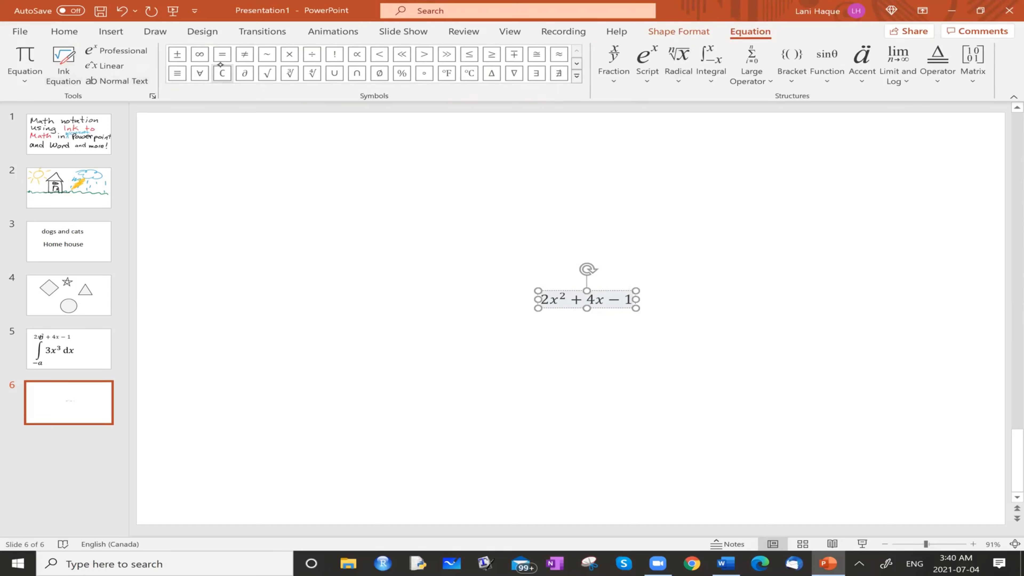
Open the Ink Equation Editor again on slide 6 and make its writing area taller
click(160, 33)
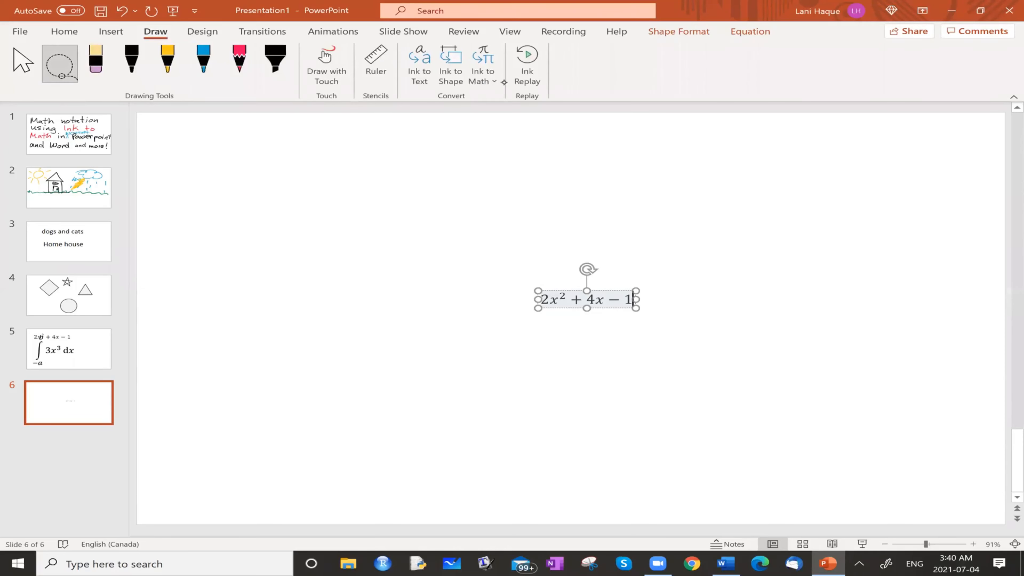
click(496, 80)
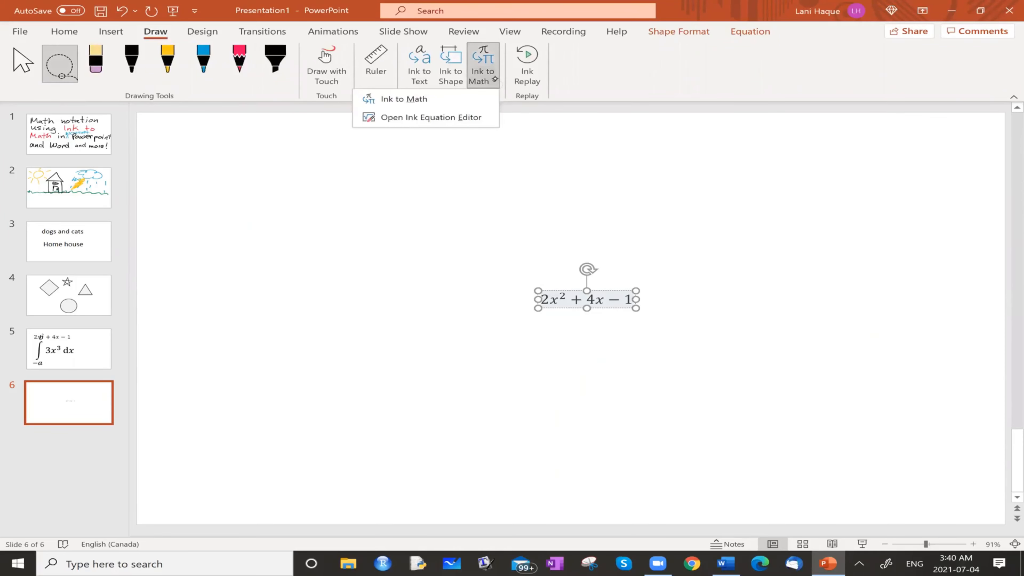
click(418, 117)
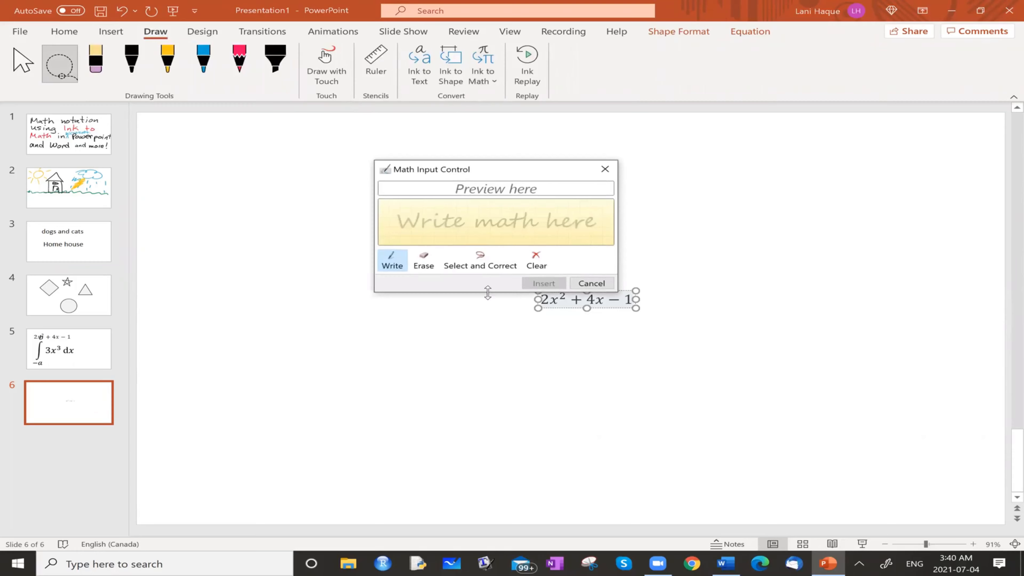
drag(488, 292, 483, 464)
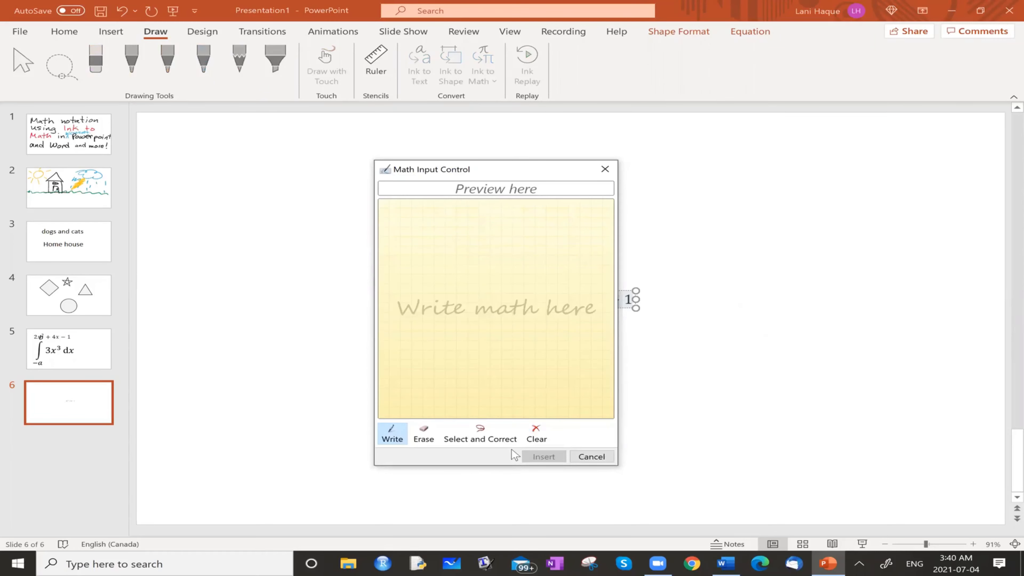
Handwrite the integral from −1 to 1 of ln x dx in the equation editor
mouse_move(419, 228)
mouse_down()
mouse_move(389, 290)
mouse_move(400, 306)
mouse_up()
drag(408, 303, 411, 318)
drag(401, 203, 401, 218)
drag(421, 271, 489, 274)
mouse_move(488, 254)
mouse_down()
mouse_move(469, 273)
mouse_move(518, 275)
mouse_up()
mouse_move(524, 258)
mouse_down()
mouse_move(542, 270)
mouse_move(518, 278)
mouse_up()
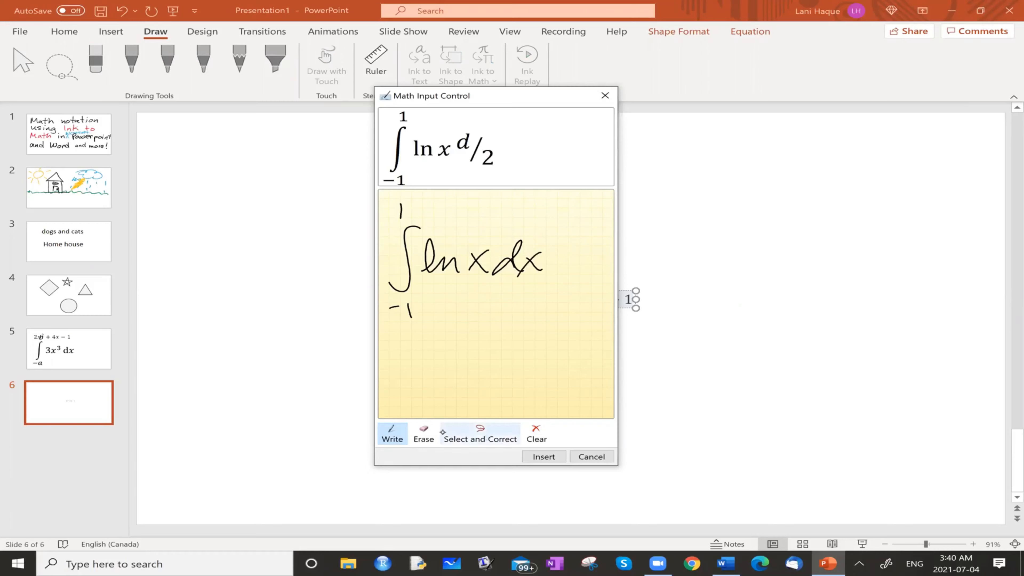
Erase the handwritten x of dx at the end of the integral in the equation editor
click(423, 434)
click(532, 265)
click(536, 263)
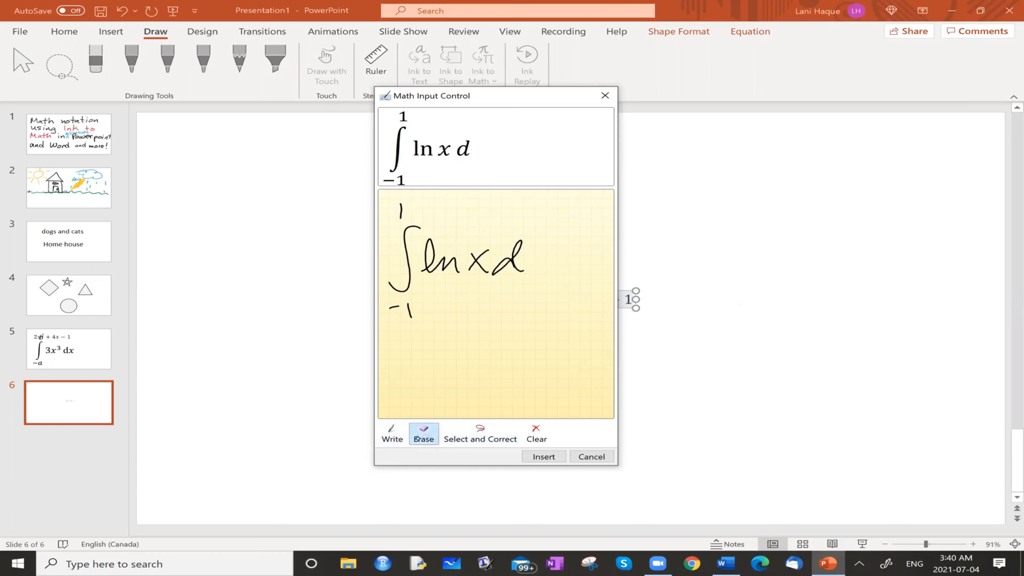